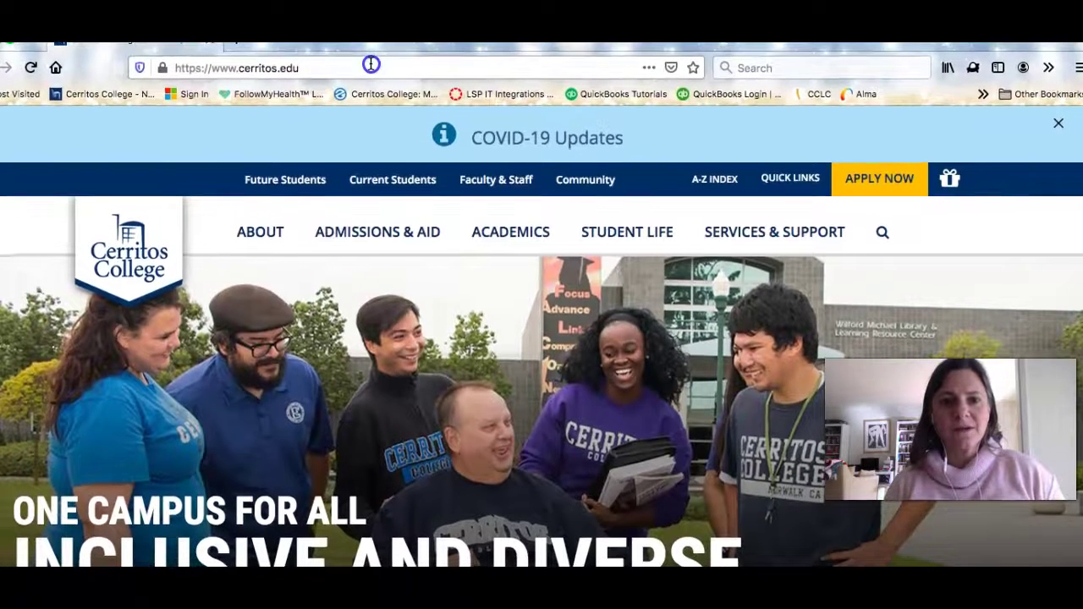
- Go from Quick Links to the library's services page, opening and closing the librarian chat
click(773, 179)
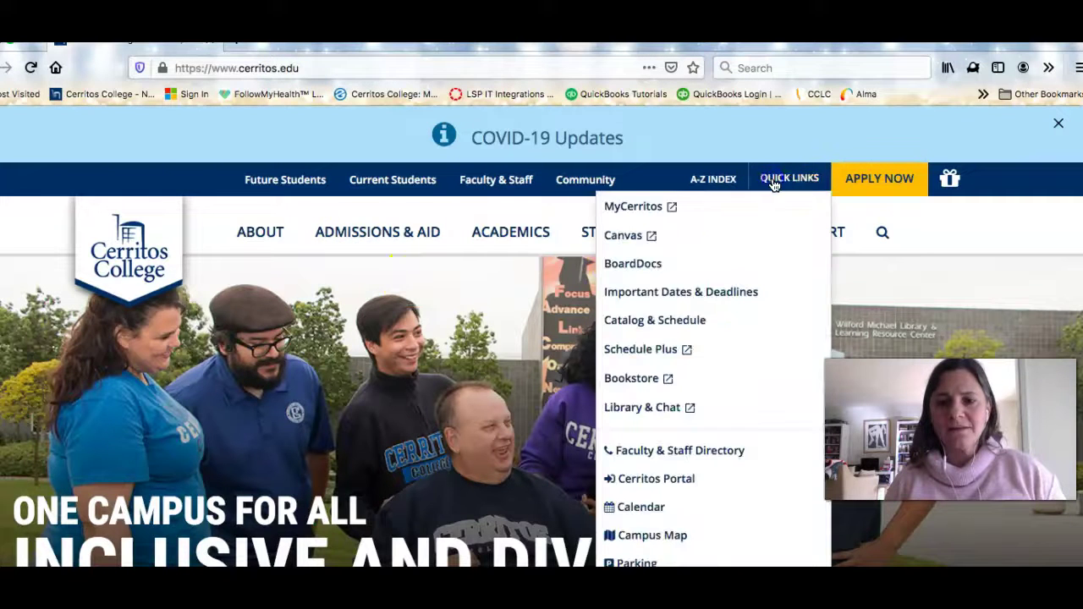
click(624, 408)
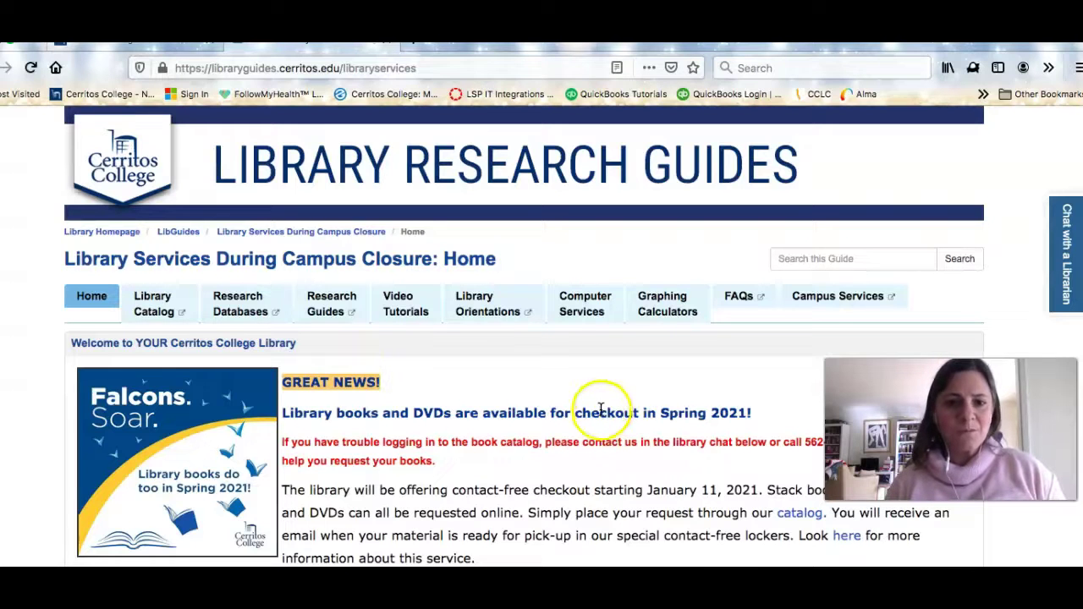
scroll(602, 408, down, 2)
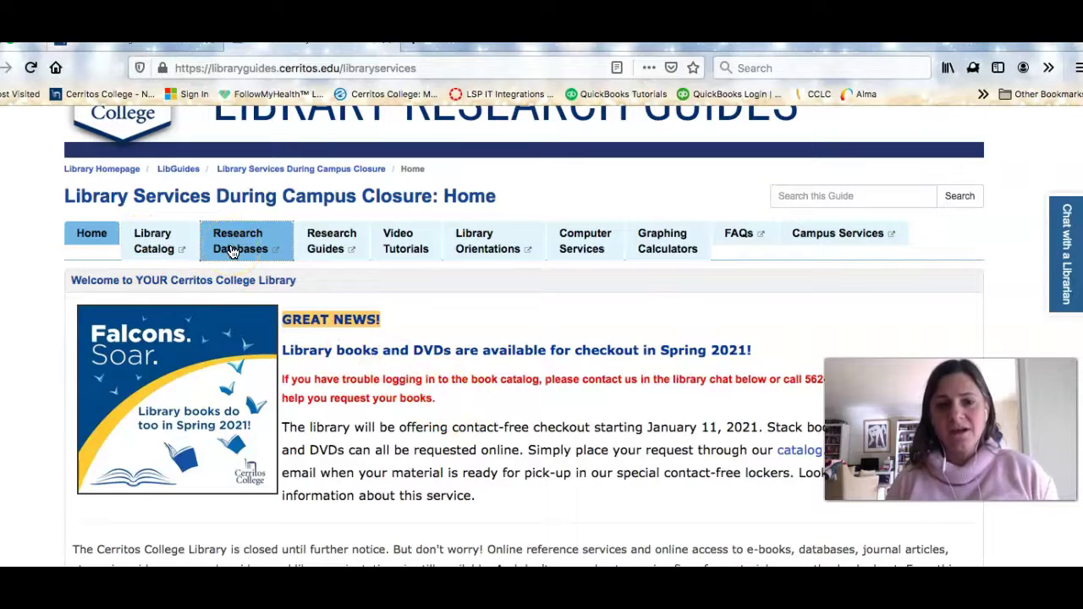
click(319, 253)
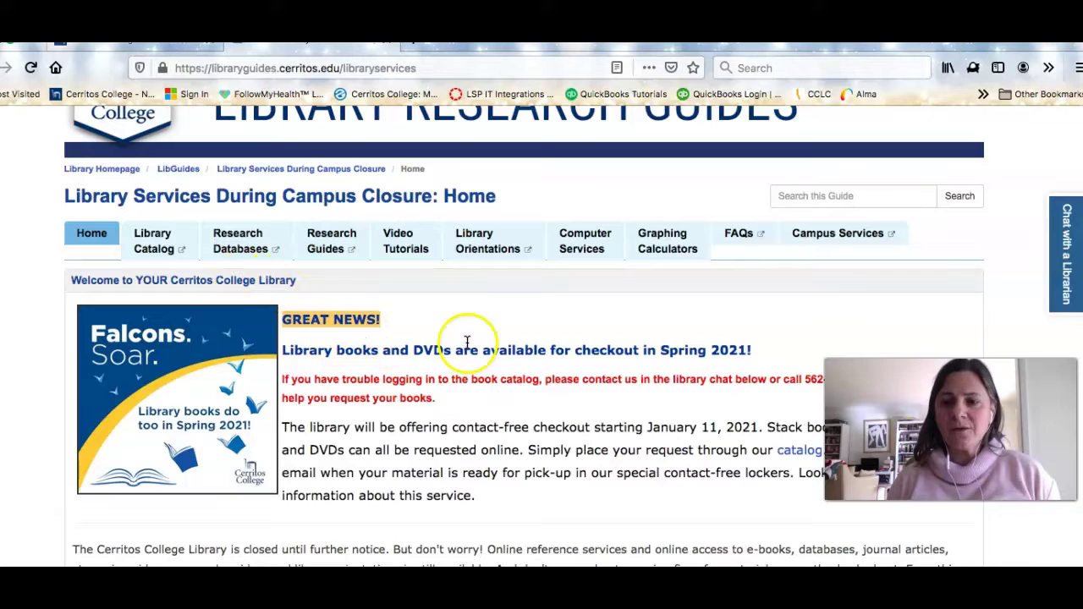
click(1068, 272)
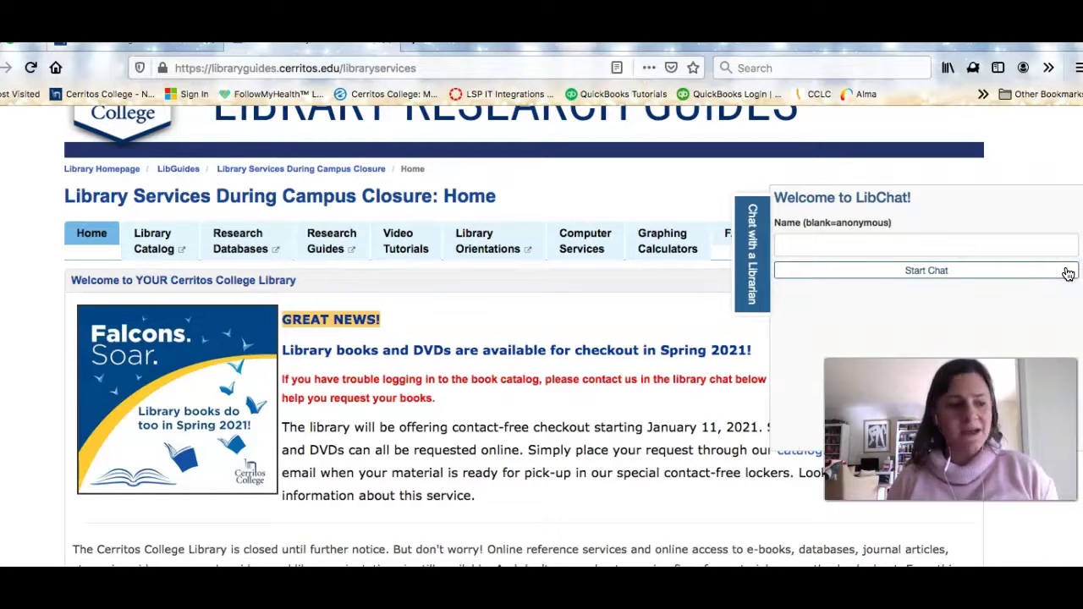
click(754, 276)
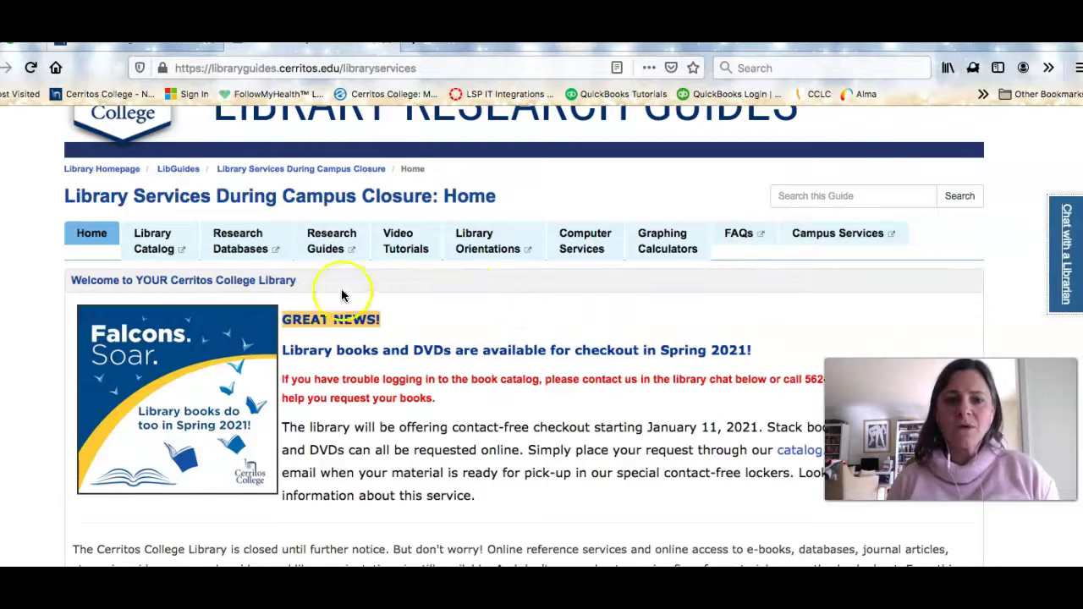
- Open the Research Guides listing and expand the Education subject to show its 28 guides
click(323, 246)
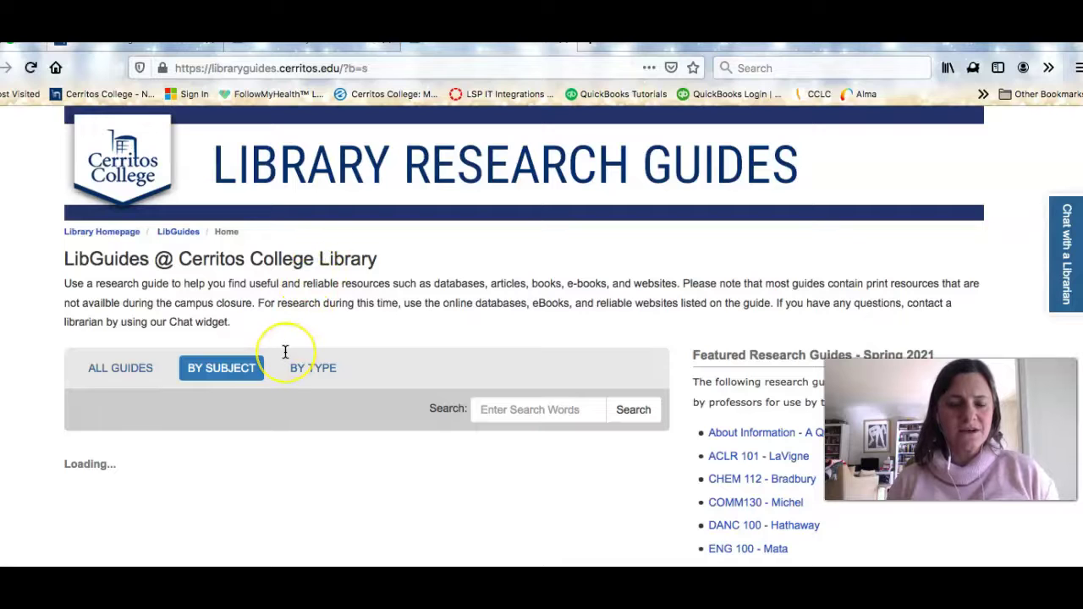
scroll(286, 351, down, 8)
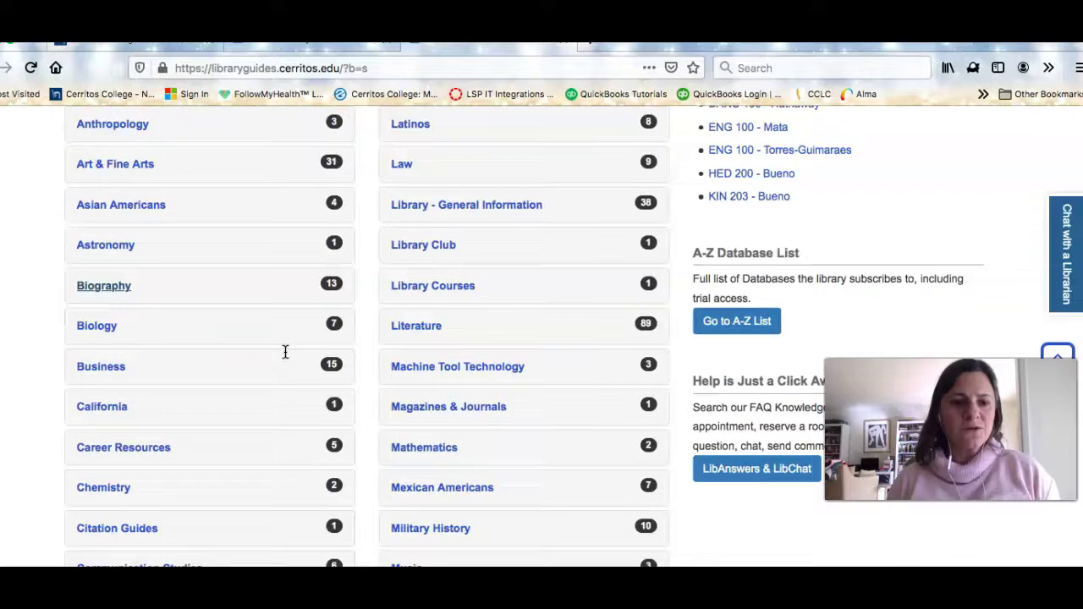
scroll(285, 351, down, 6)
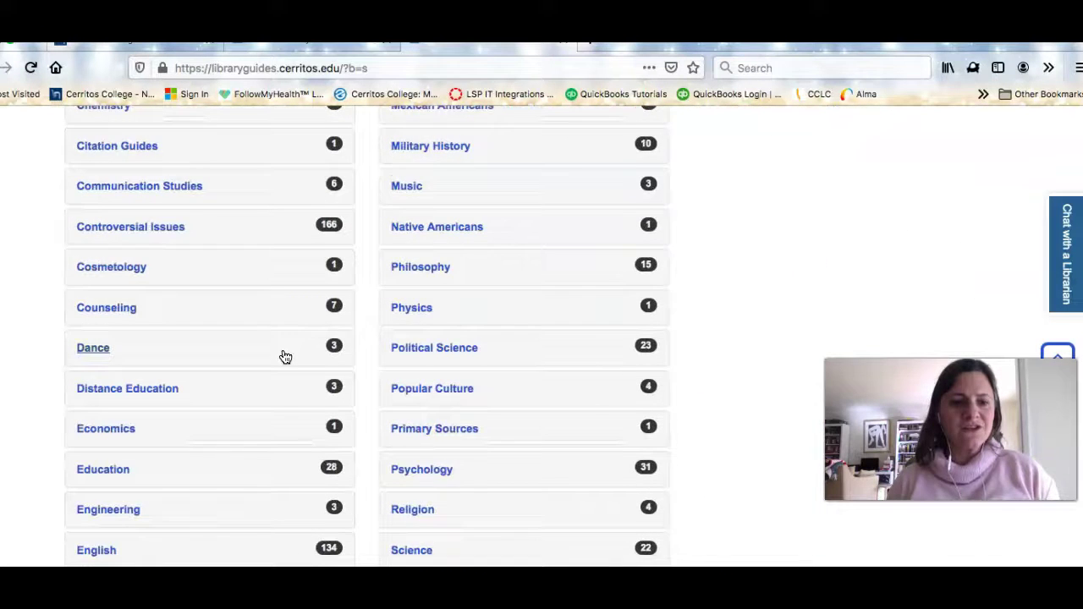
scroll(285, 355, down, 2)
click(100, 399)
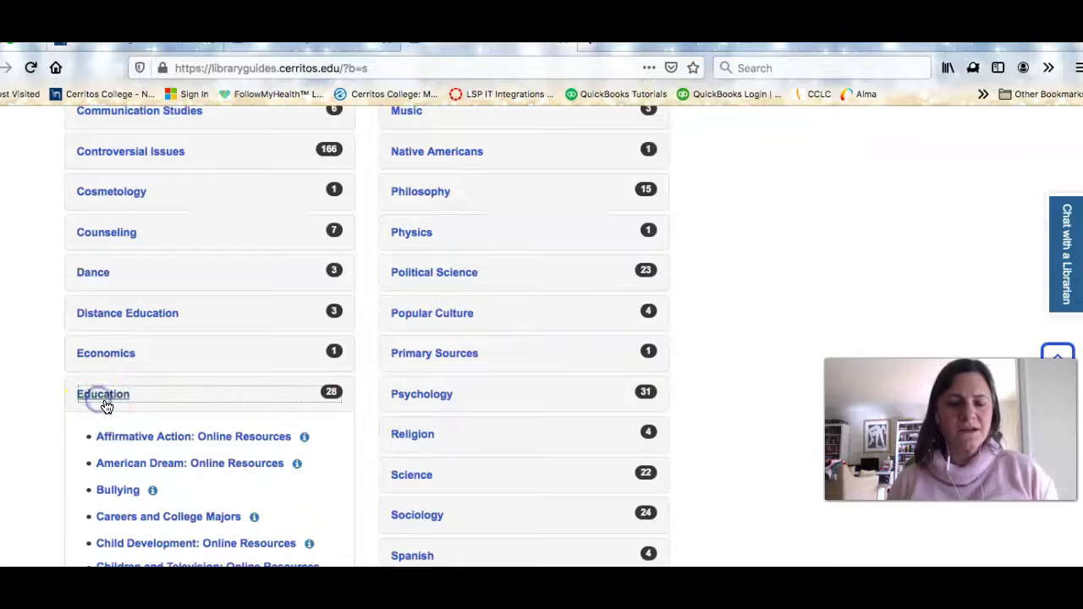
scroll(206, 394, down, 5)
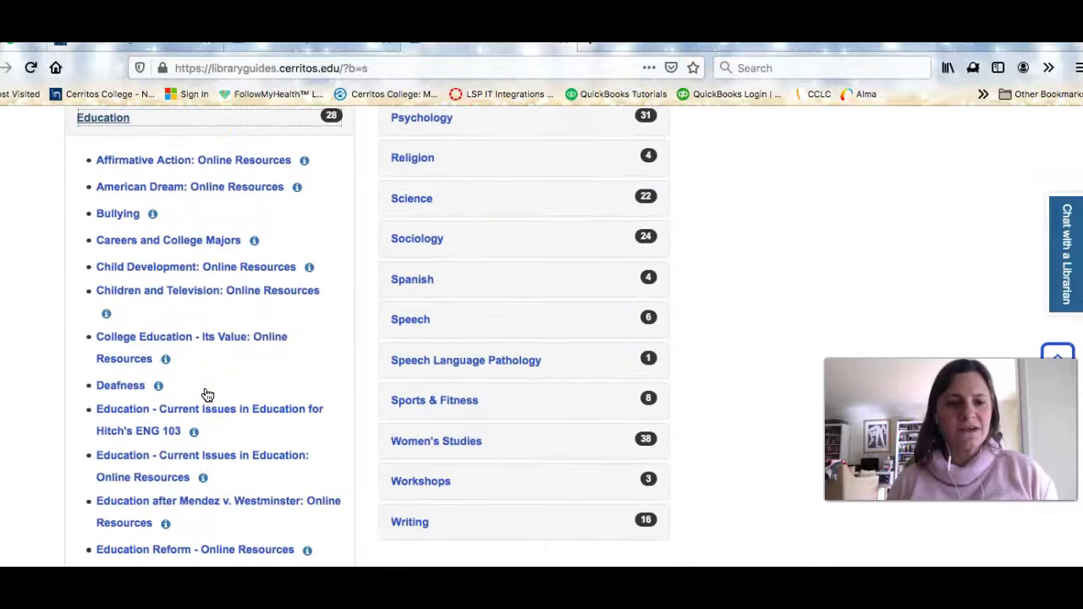
- Open the Current Issues in Education for Hitch's ENG 103 guide at its Find Articles page
click(126, 412)
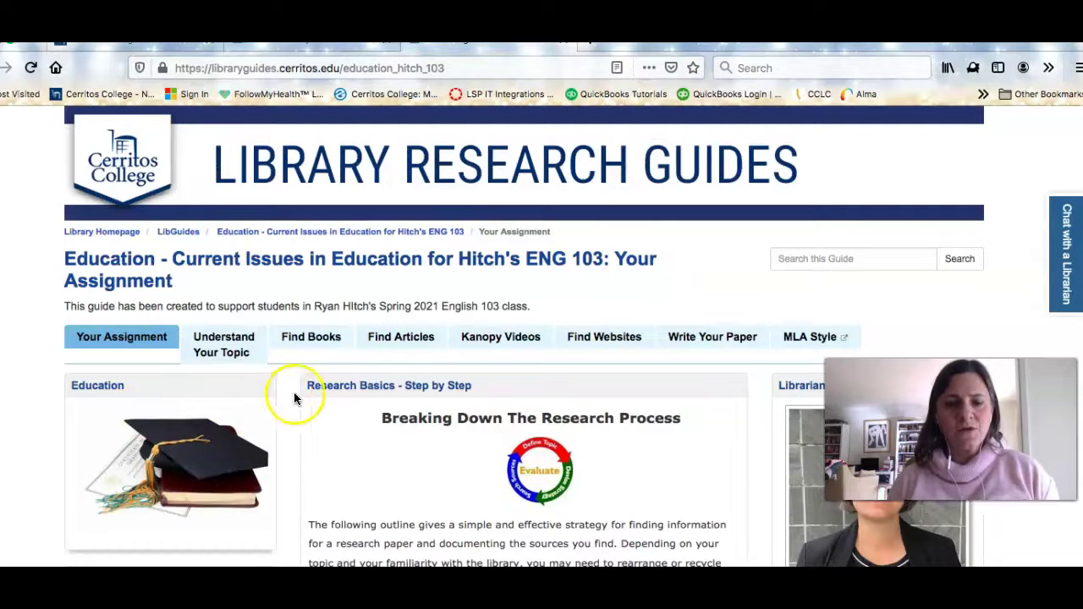
click(398, 339)
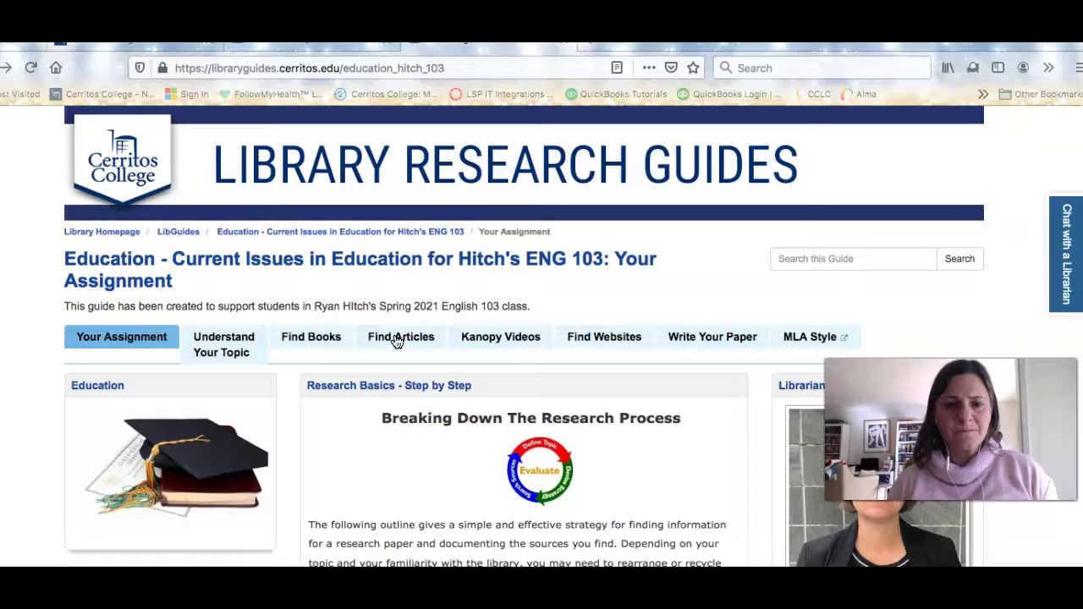
click(397, 339)
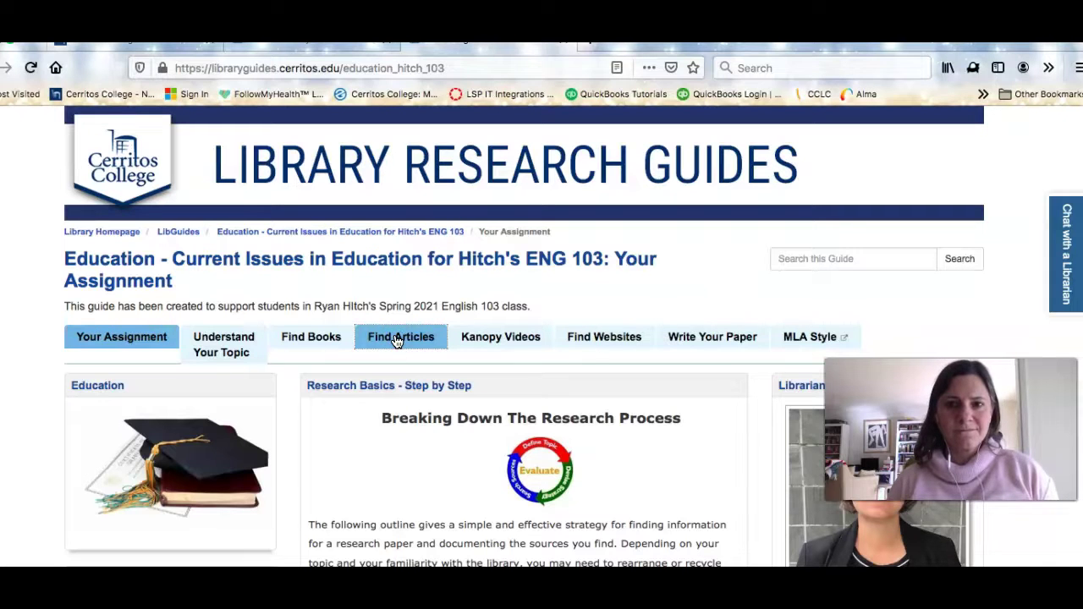
click(397, 339)
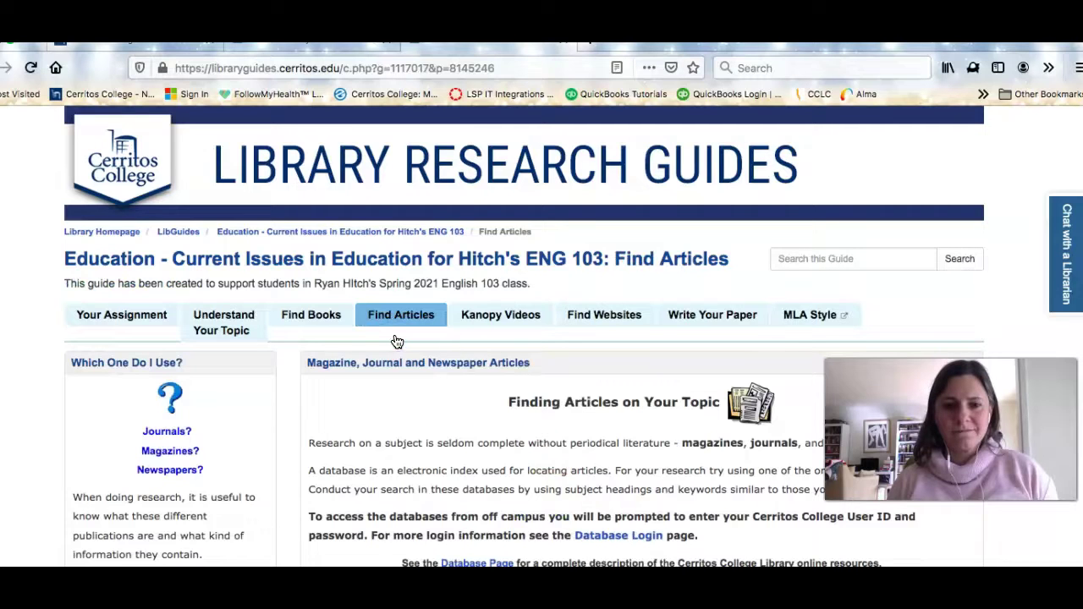
- Scroll to the Useful Databases list showing Academic Search Complete, ERIC and PsycARTICLES
scroll(396, 338, down, 3)
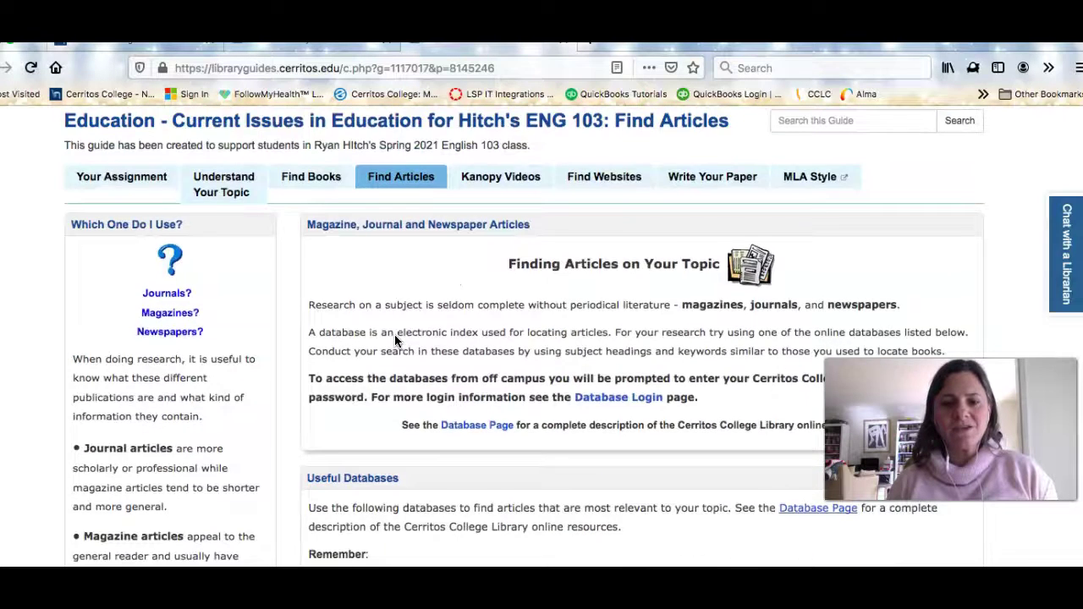
scroll(395, 338, down, 3)
scroll(395, 339, down, 3)
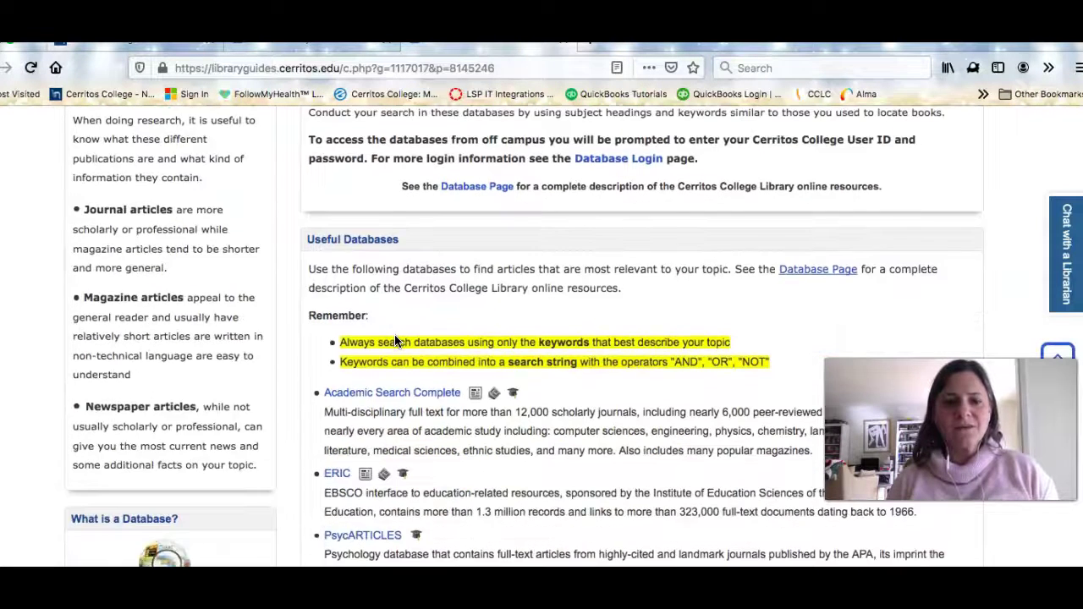
scroll(395, 339, down, 2)
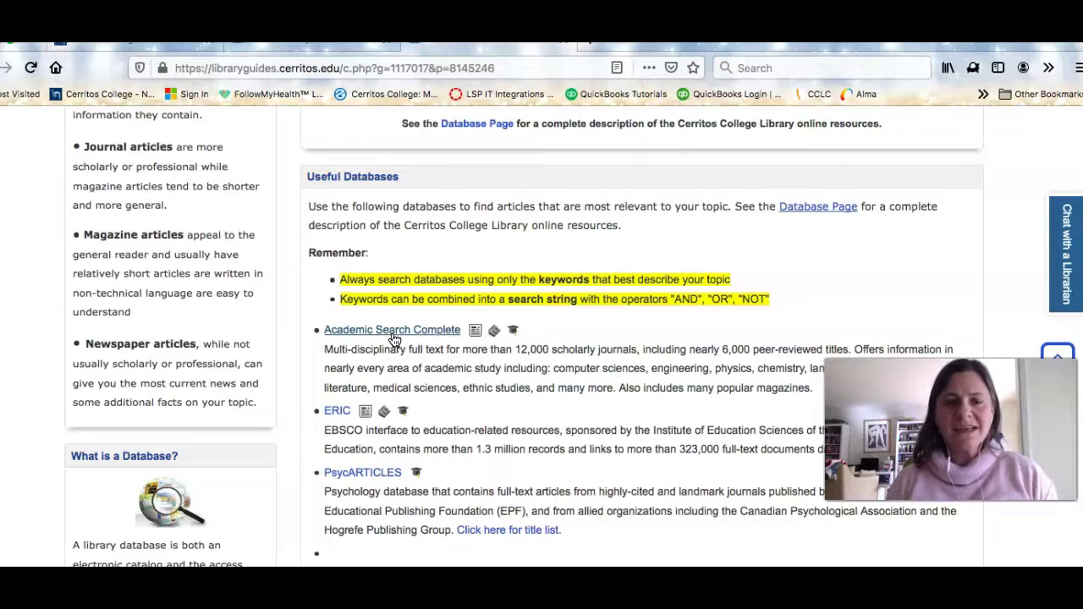
click(416, 354)
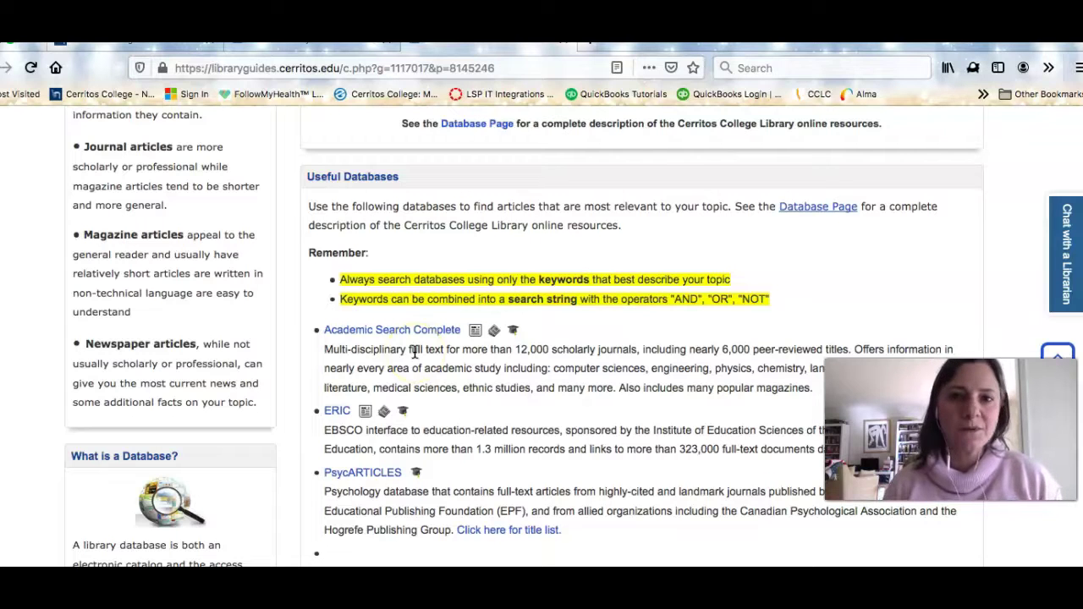
- Open Academic Search Complete and sign in with the library username and password
click(397, 330)
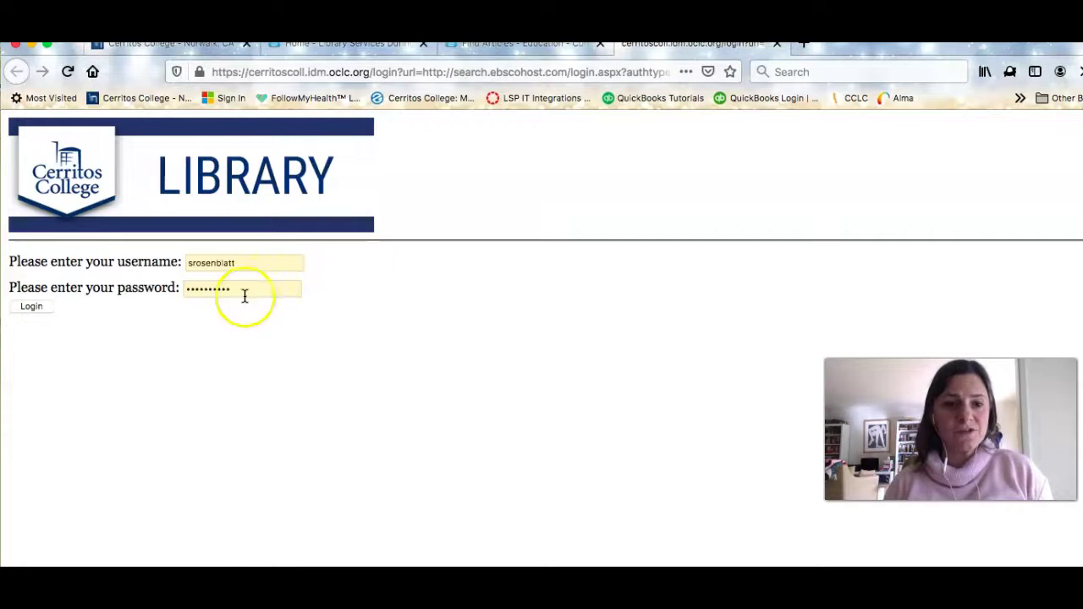
click(30, 307)
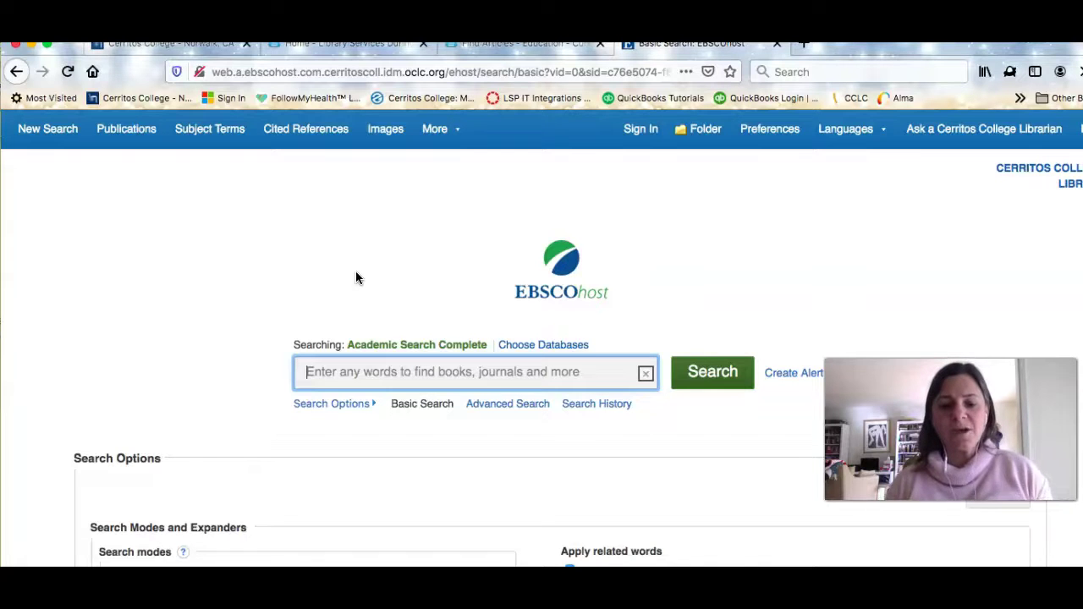
text(grit)
key(Return)
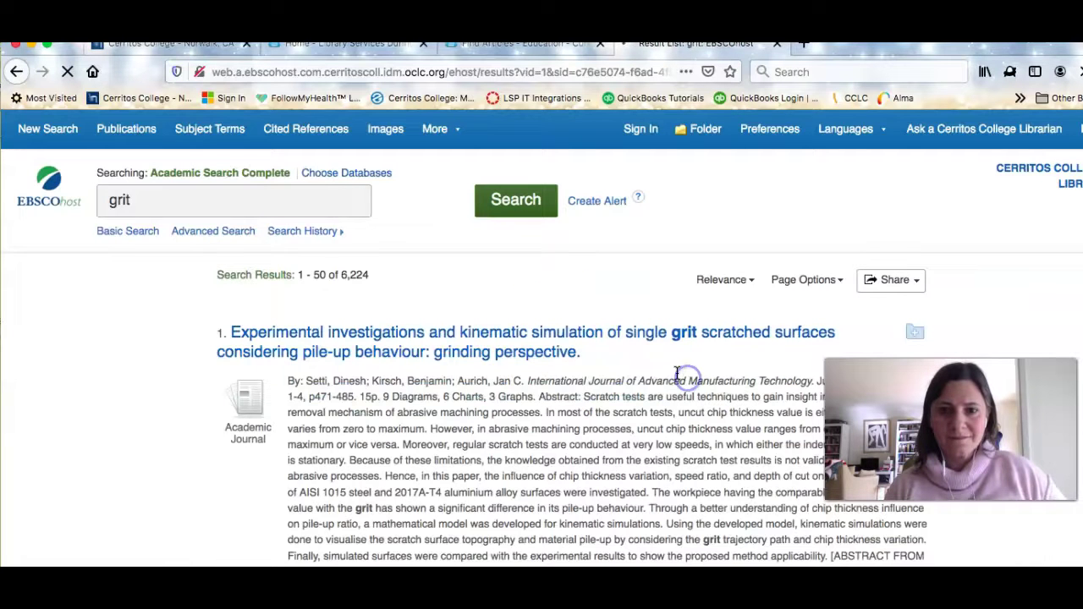
scroll(449, 301, down, 1)
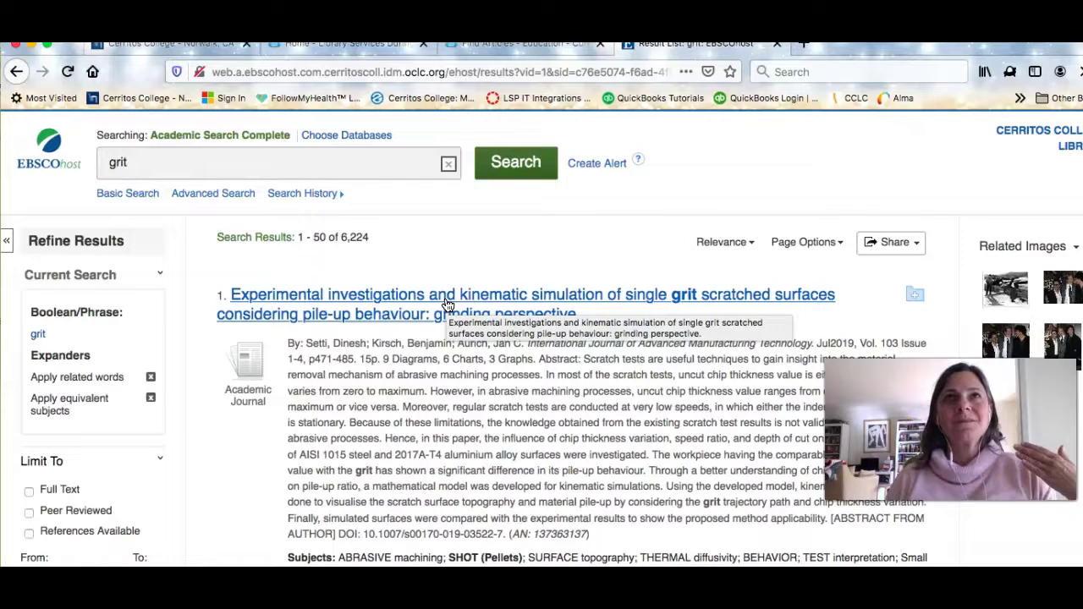
scroll(448, 305, down, 3)
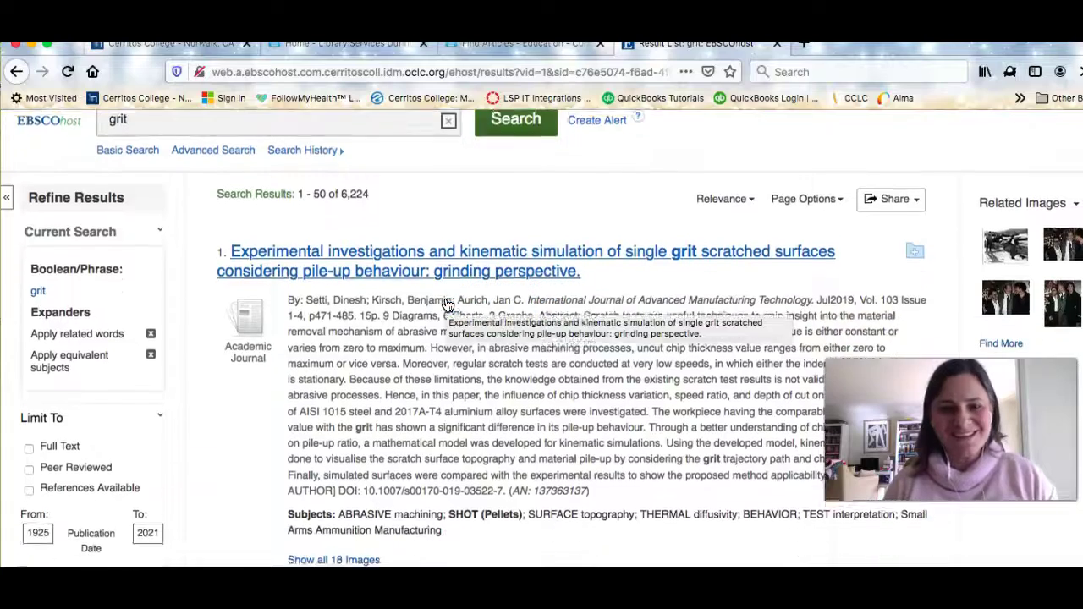
scroll(448, 305, down, 3)
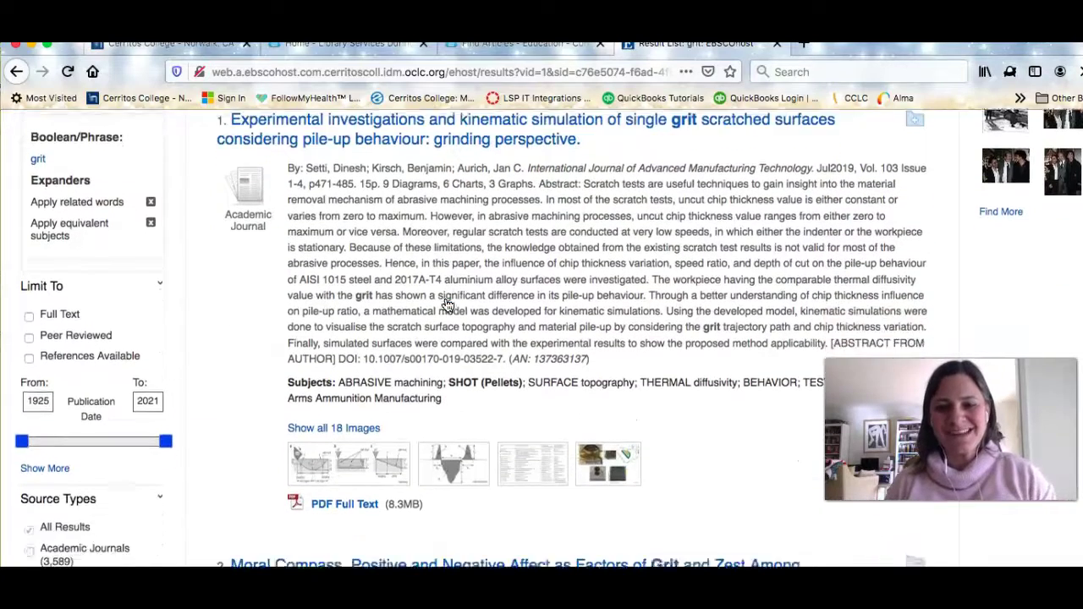
scroll(449, 305, down, 3)
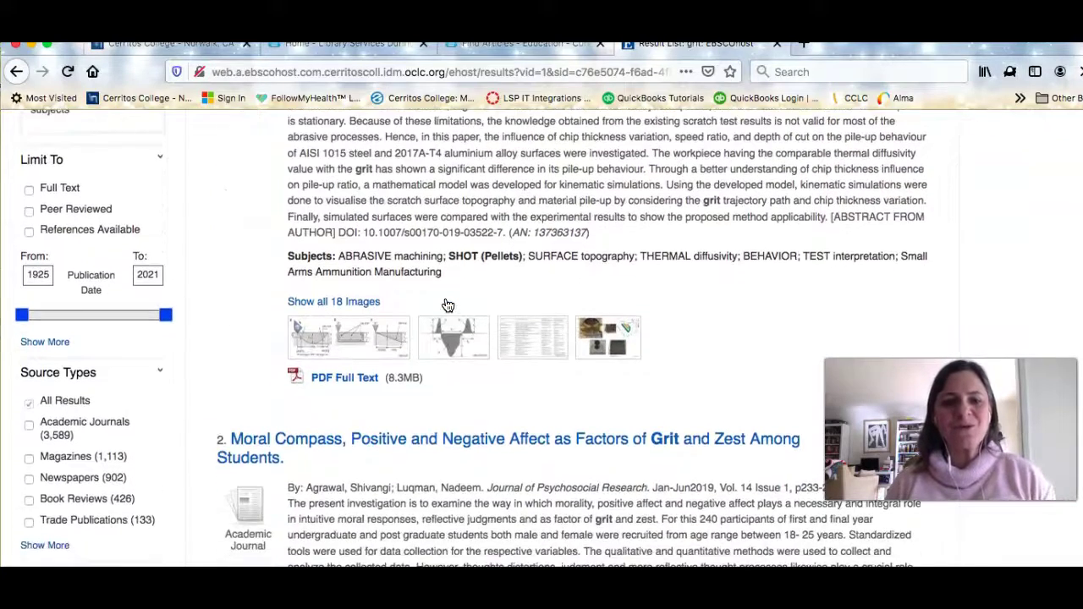
scroll(448, 305, down, 3)
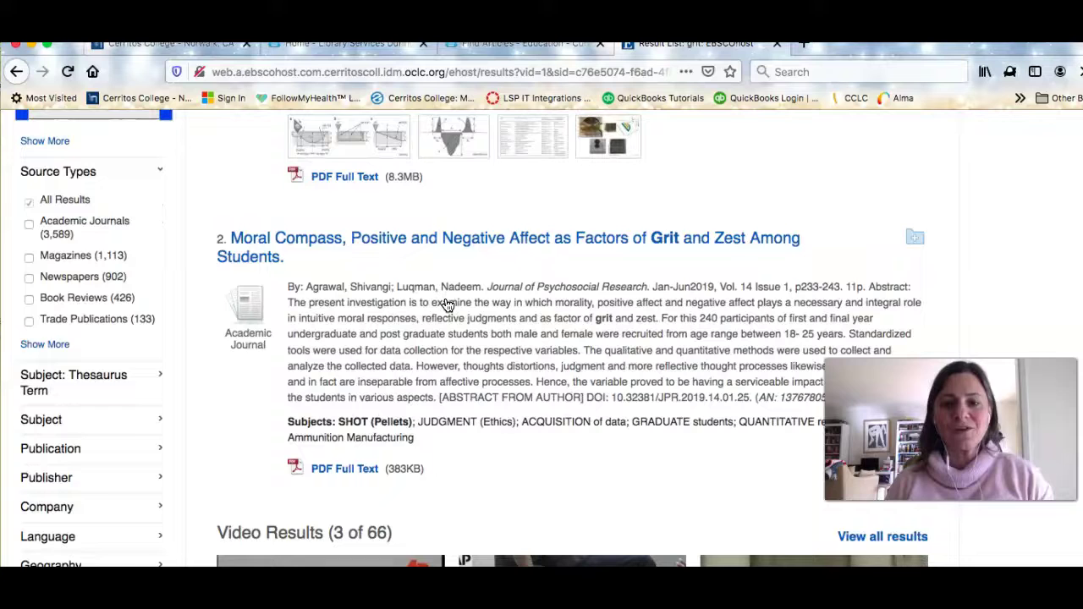
scroll(449, 305, up, 1)
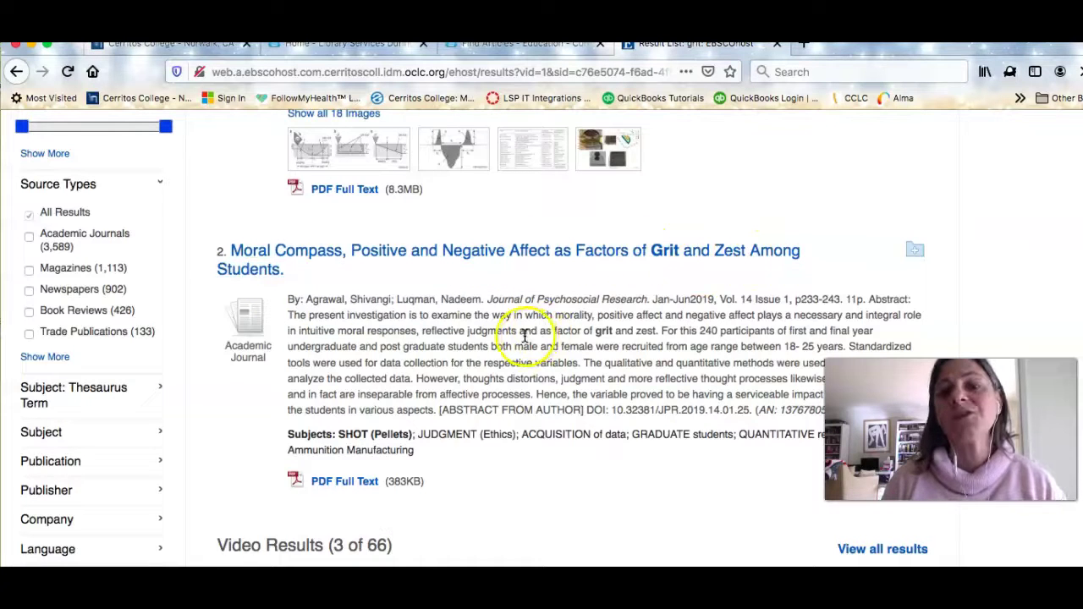
scroll(525, 336, down, 2)
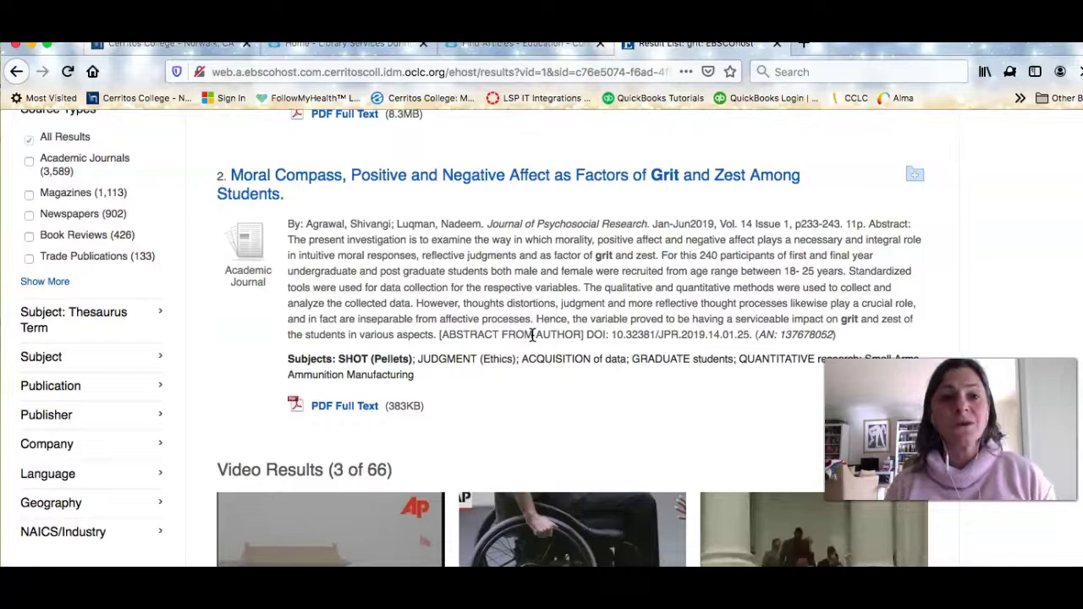
scroll(532, 335, up, 2)
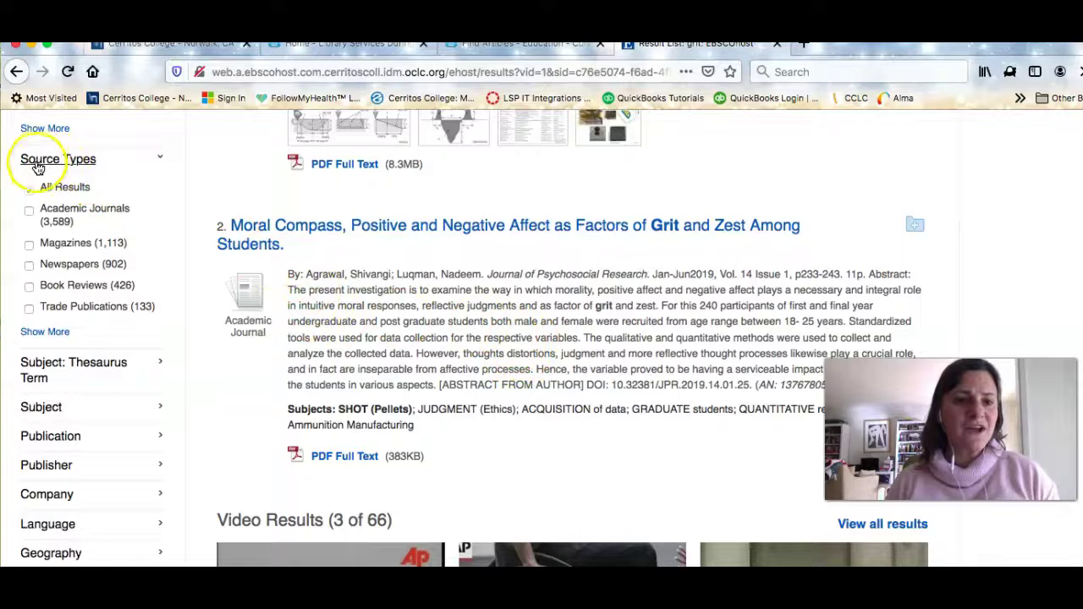
- Filter the grit results to the Magazines source type
click(29, 247)
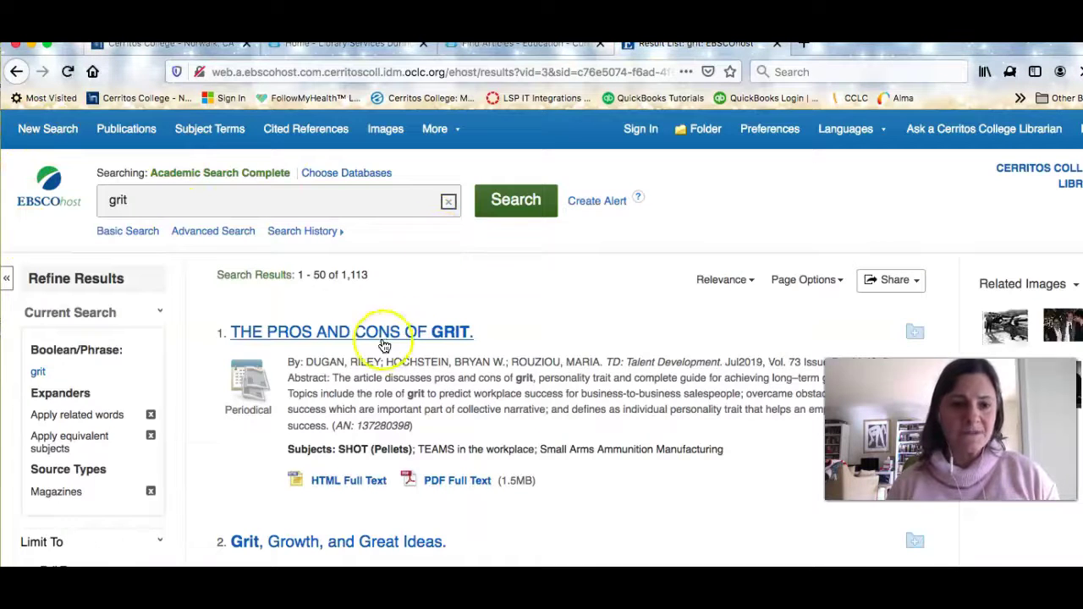
scroll(376, 349, down, 3)
scroll(377, 350, down, 2)
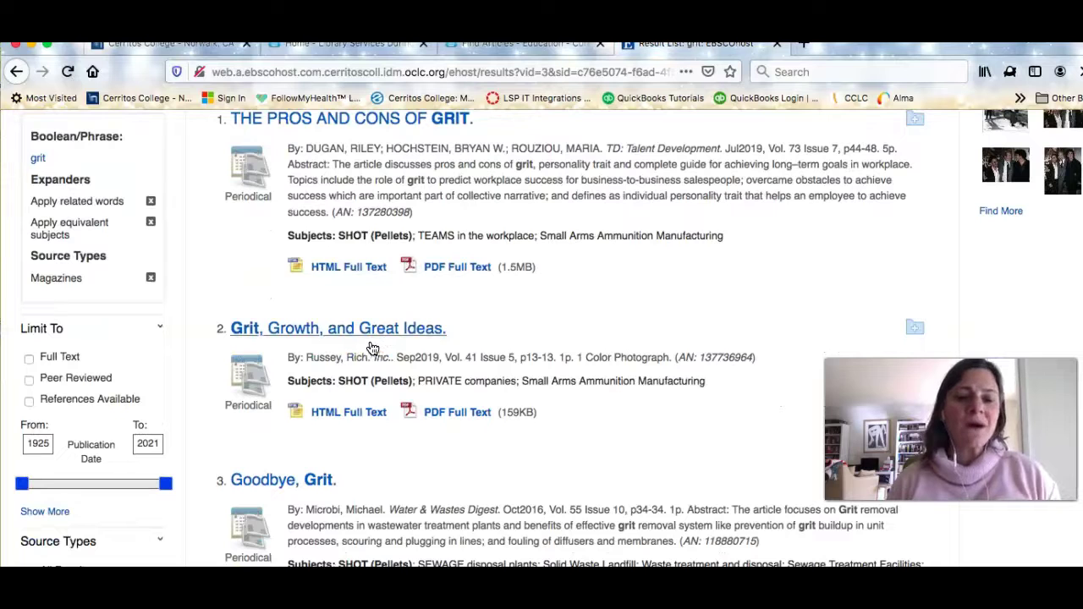
- Add the Full Text limit and browse the 761 remaining magazine articles
click(29, 359)
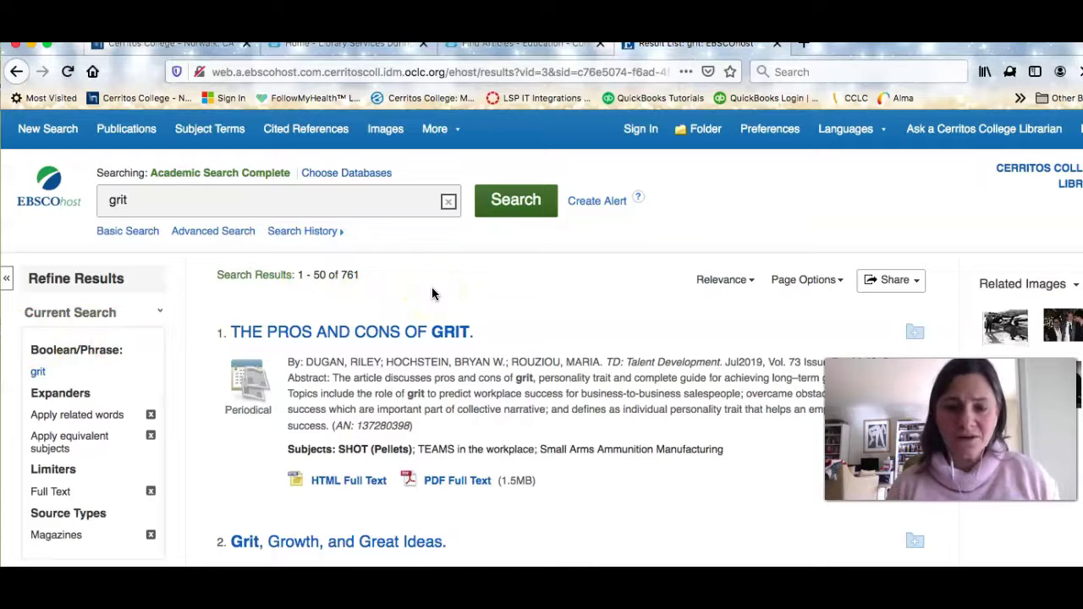
scroll(434, 290, down, 3)
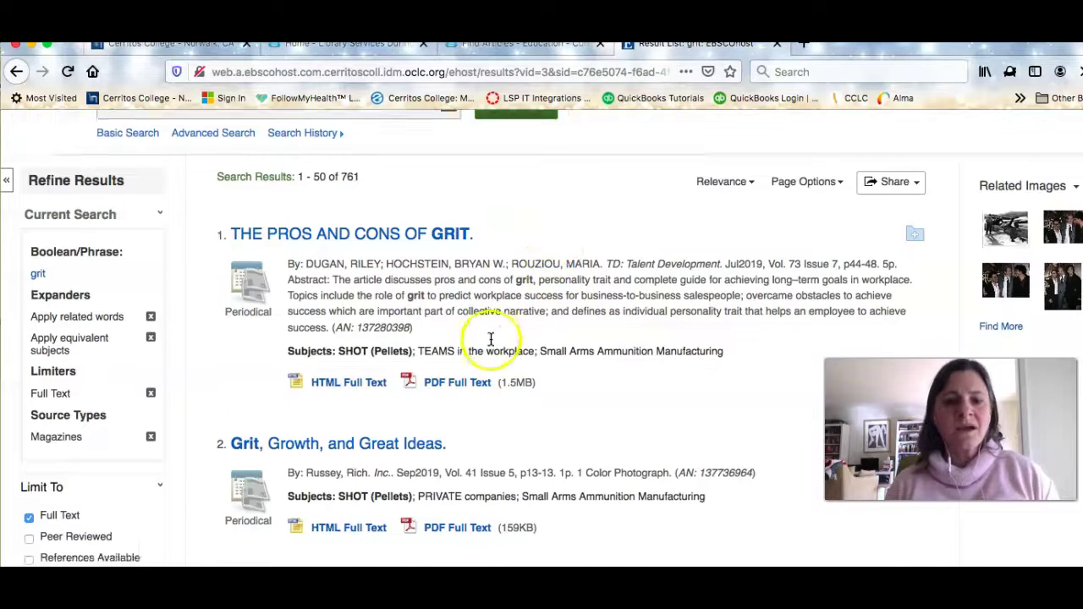
scroll(491, 338, down, 3)
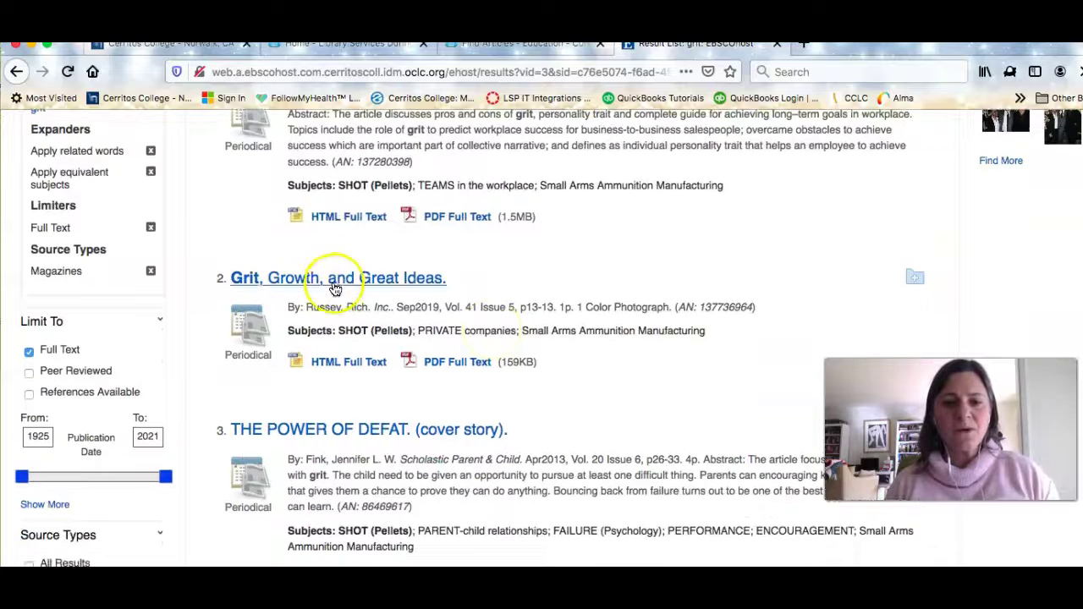
scroll(456, 330, down, 5)
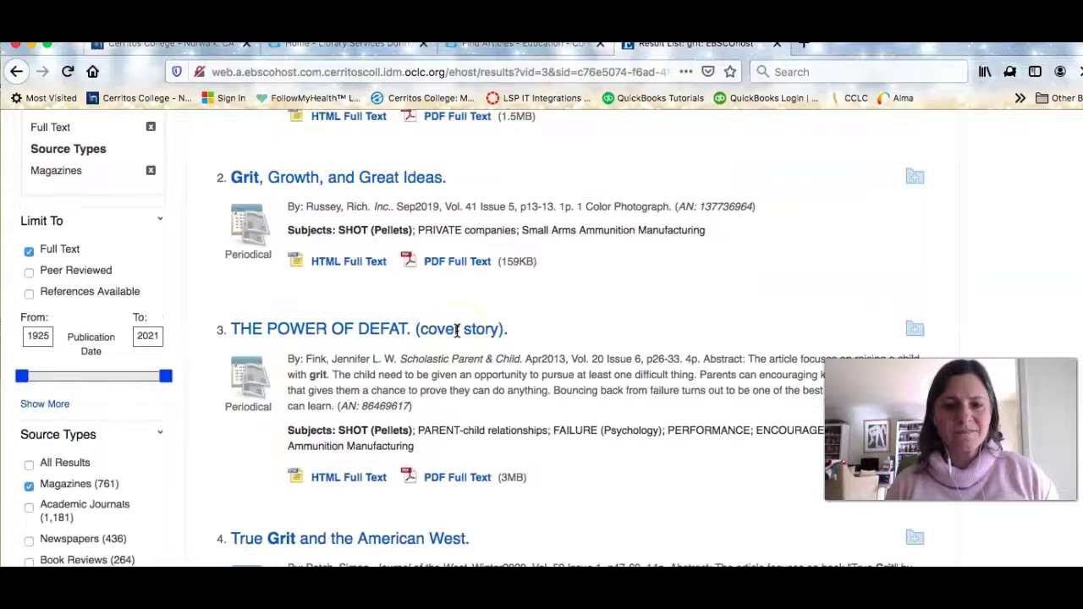
scroll(456, 330, down, 1)
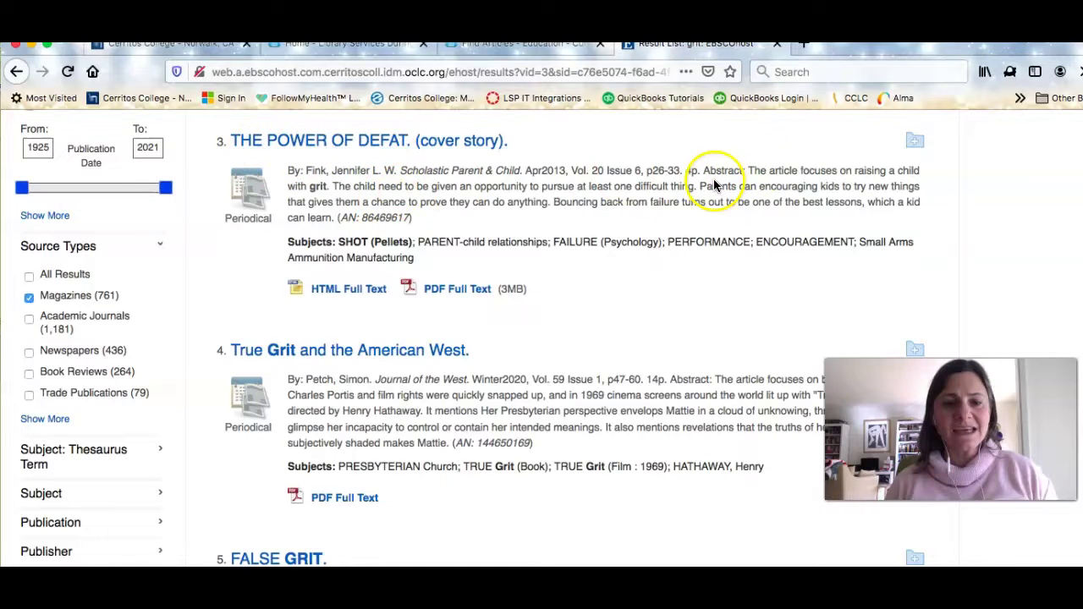
scroll(693, 225, down, 5)
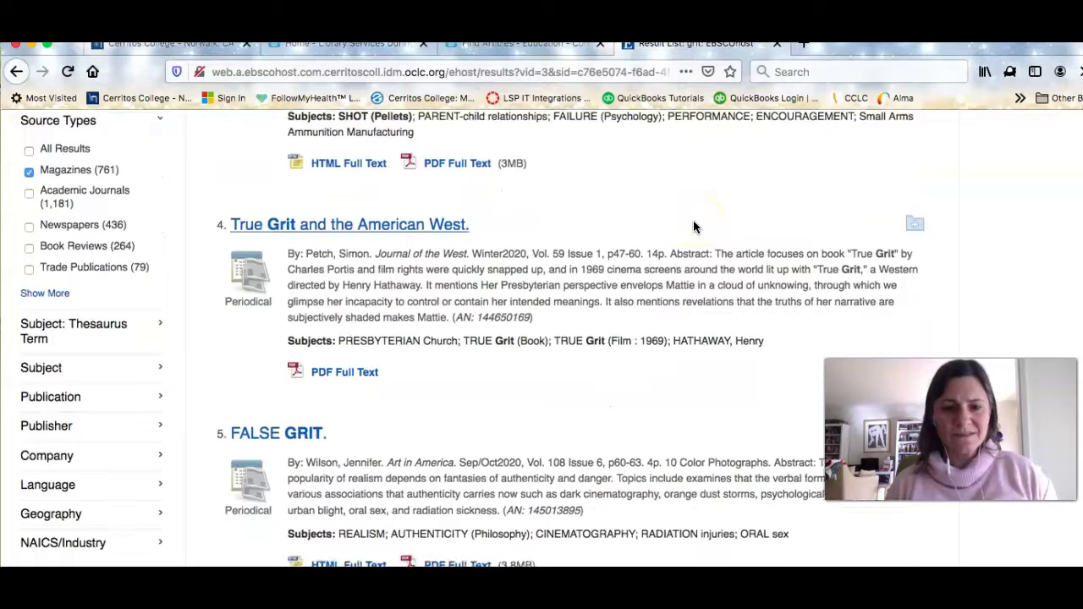
scroll(693, 226, down, 10)
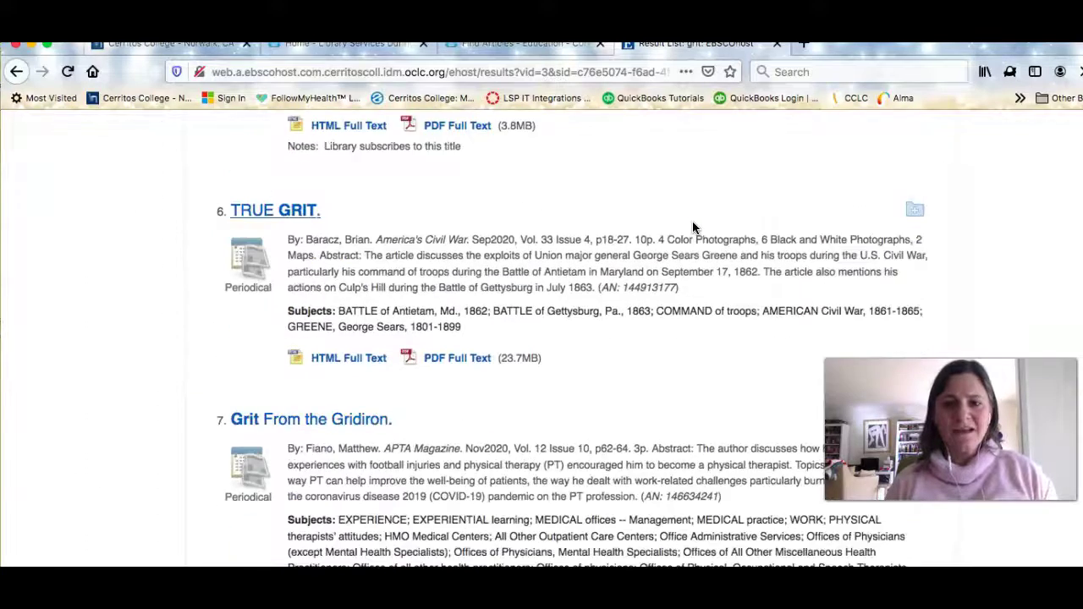
scroll(692, 227, down, 8)
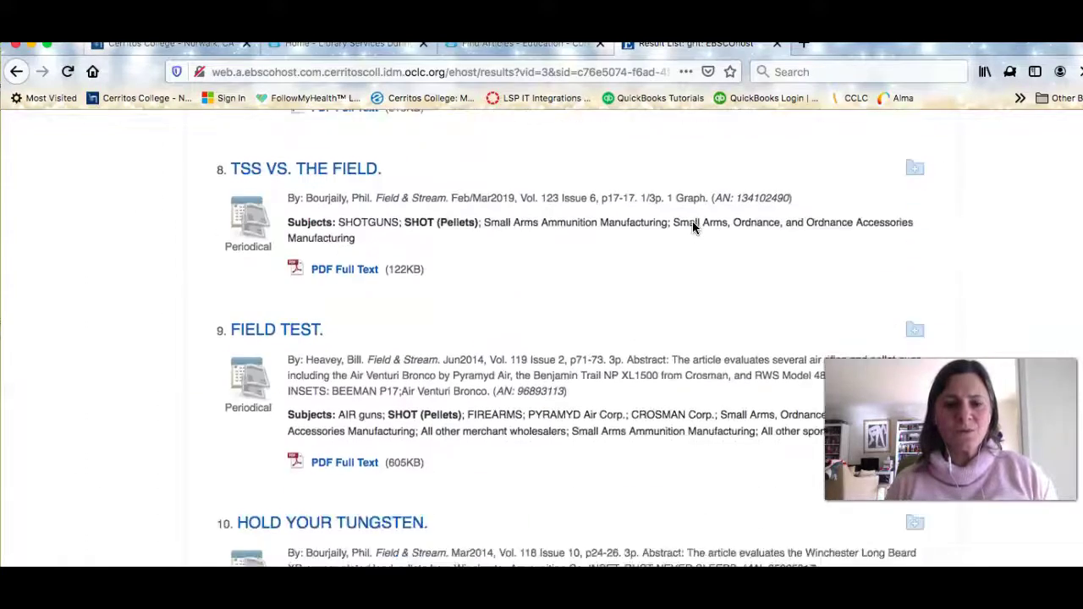
scroll(692, 221, down, 10)
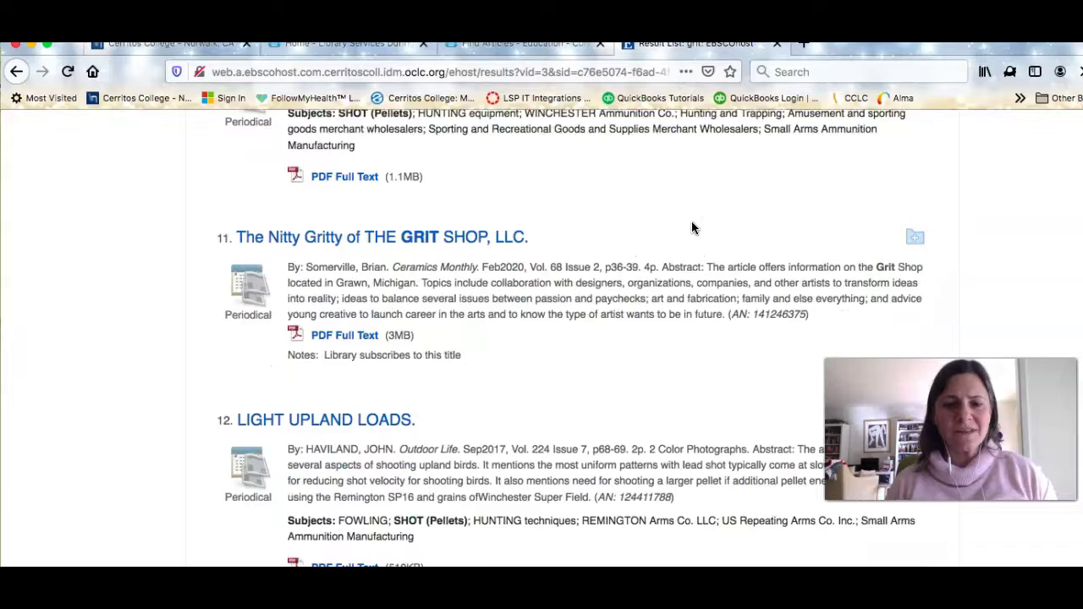
scroll(692, 227, down, 5)
scroll(691, 226, up, 20)
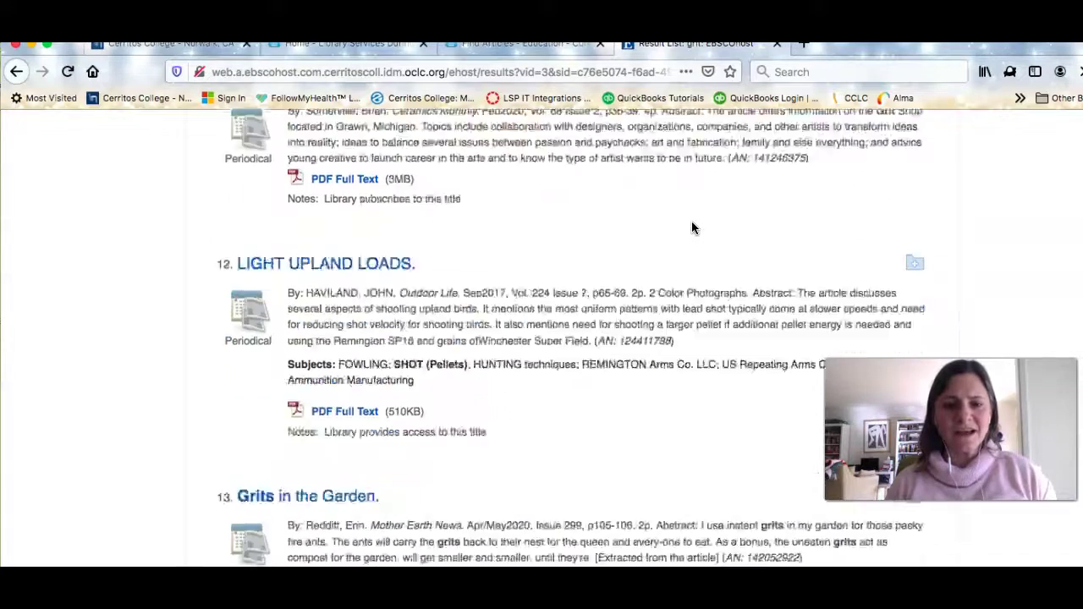
scroll(690, 222, up, 10)
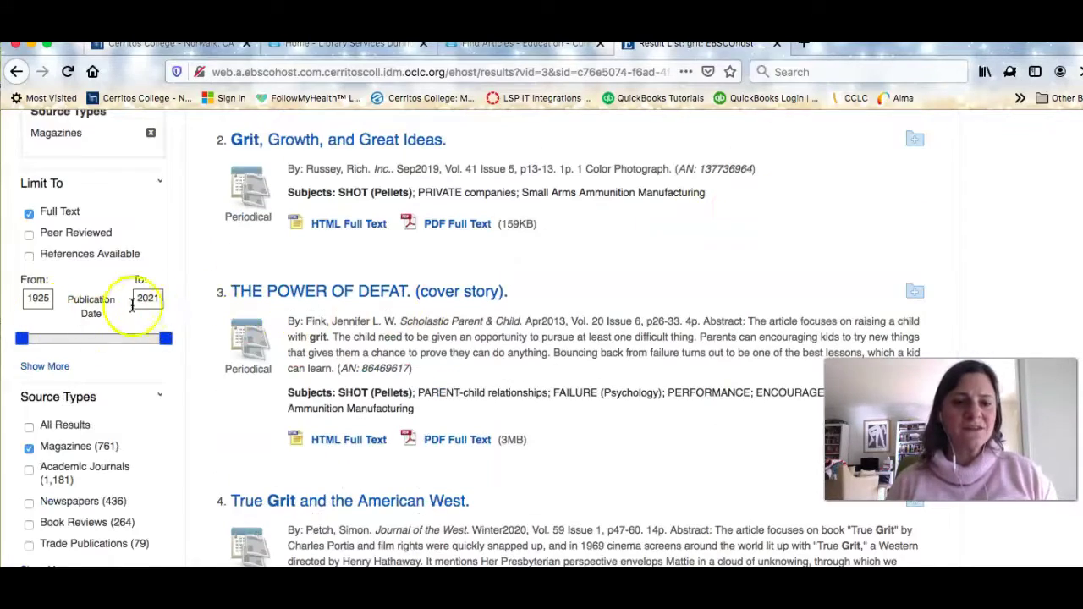
- Set the Publication Date range to 2007–2021 and browse the 408 remaining results
drag(22, 342, 148, 343)
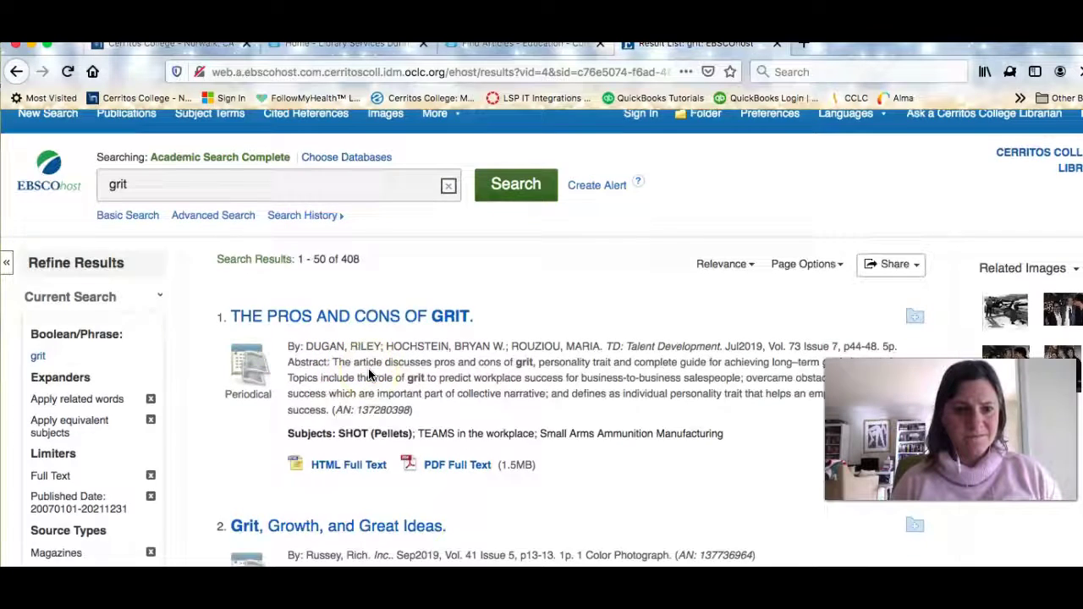
scroll(368, 375, down, 5)
scroll(368, 374, down, 3)
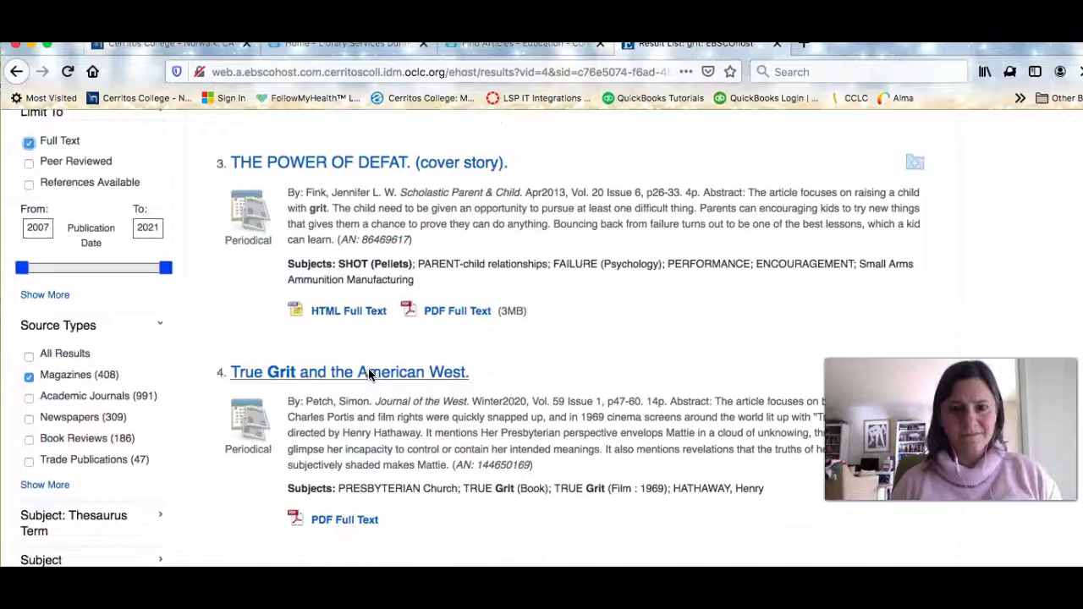
scroll(368, 375, down, 5)
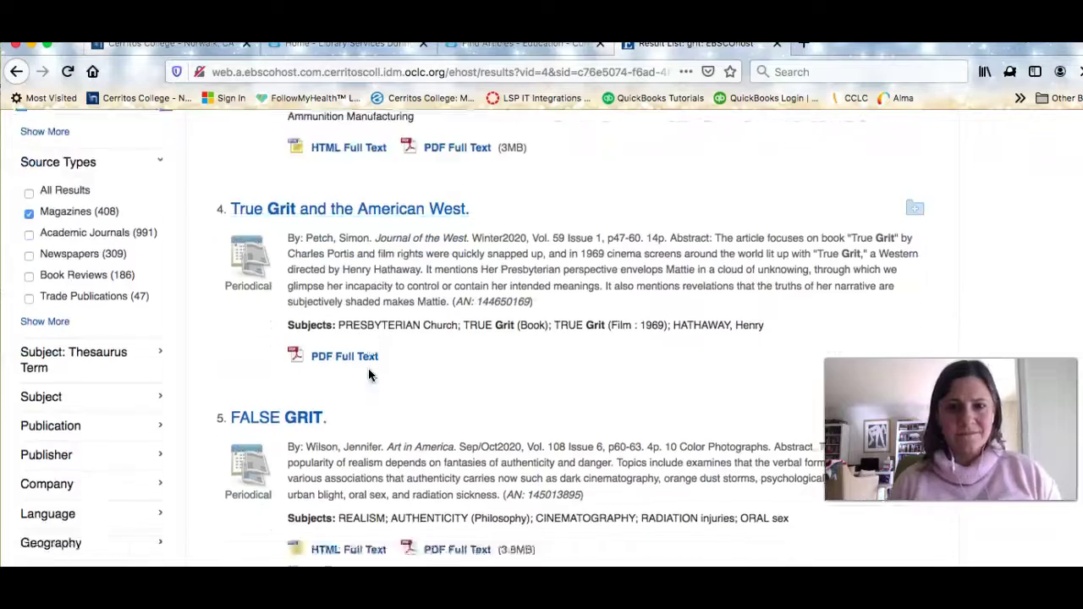
scroll(369, 374, down, 2)
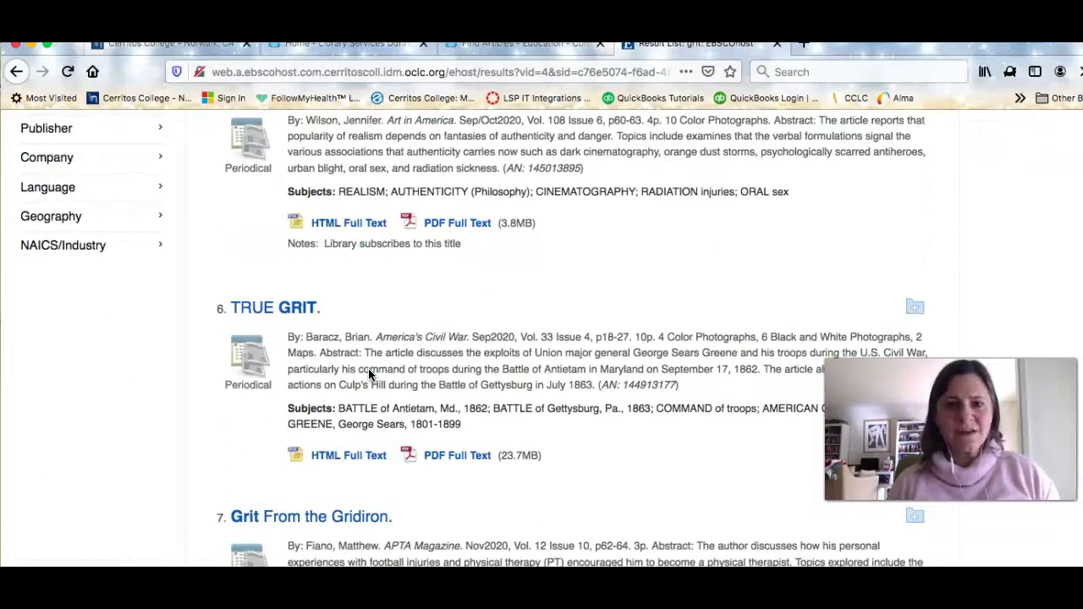
scroll(368, 375, down, 1)
scroll(368, 375, up, 9)
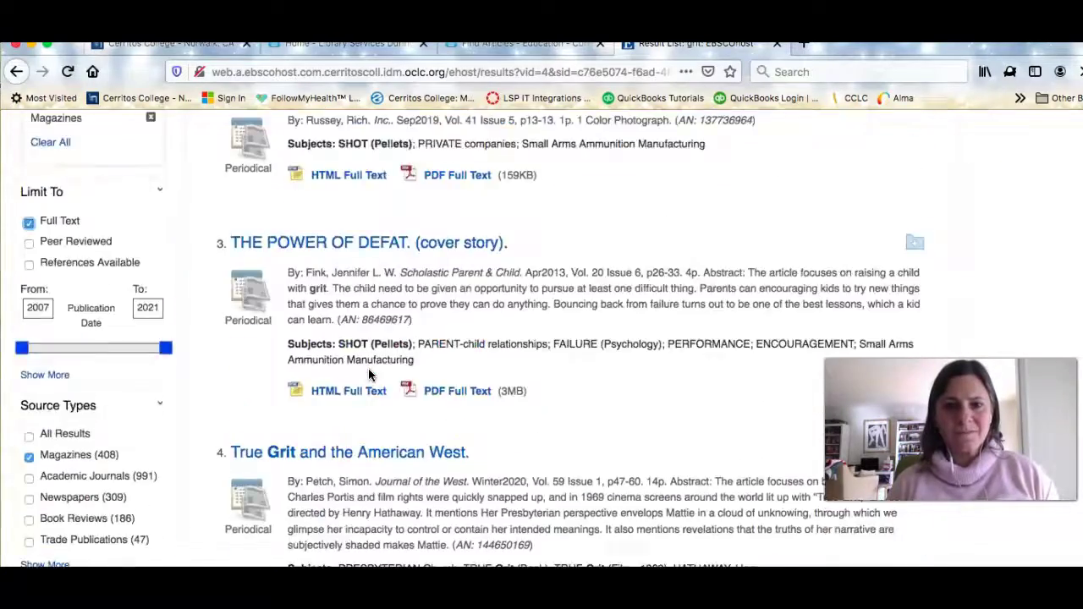
scroll(368, 375, up, 6)
scroll(368, 374, down, 1)
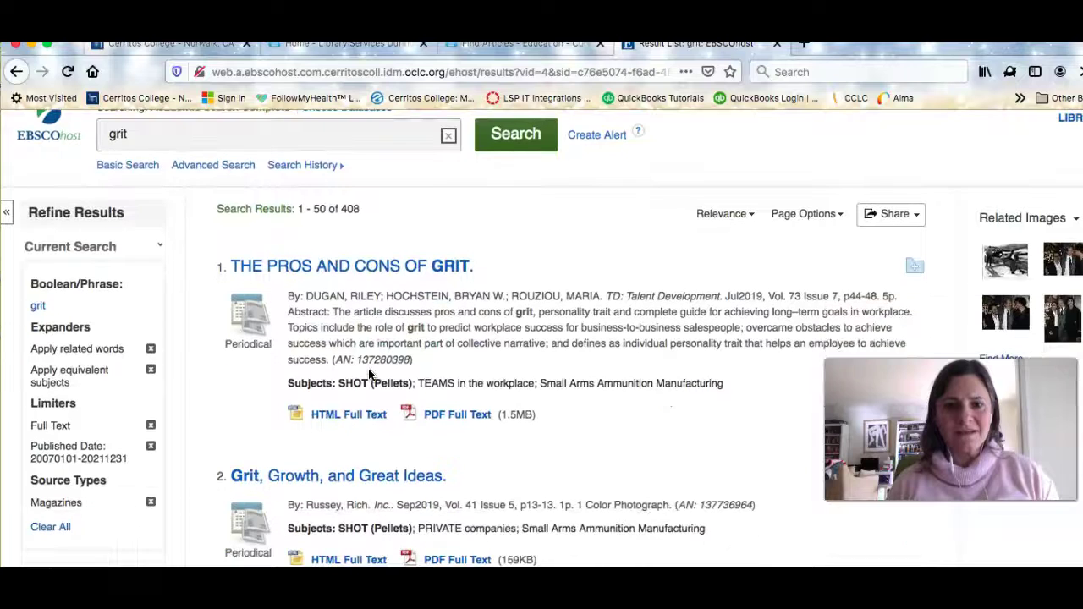
- Open the PDF full text of The Pros and Cons of Grit and scroll to page 4
click(438, 417)
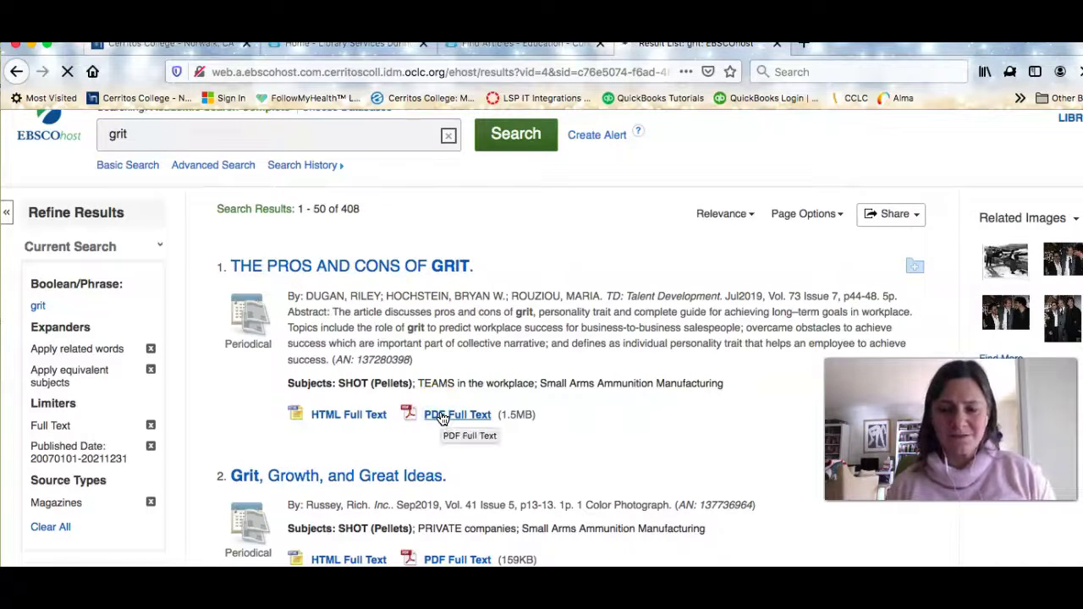
click(429, 415)
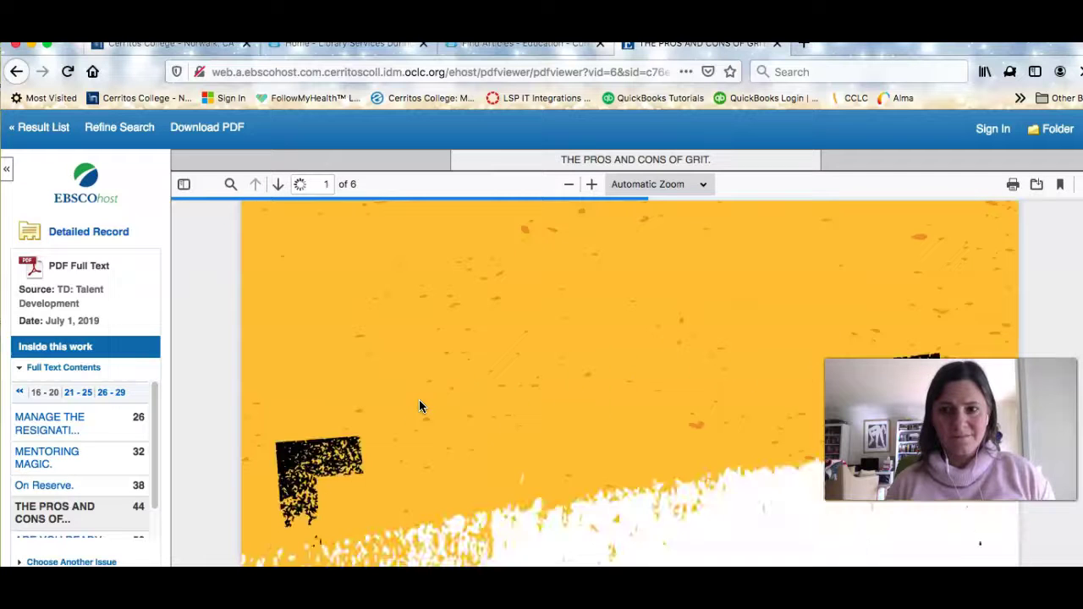
scroll(440, 397, down, 5)
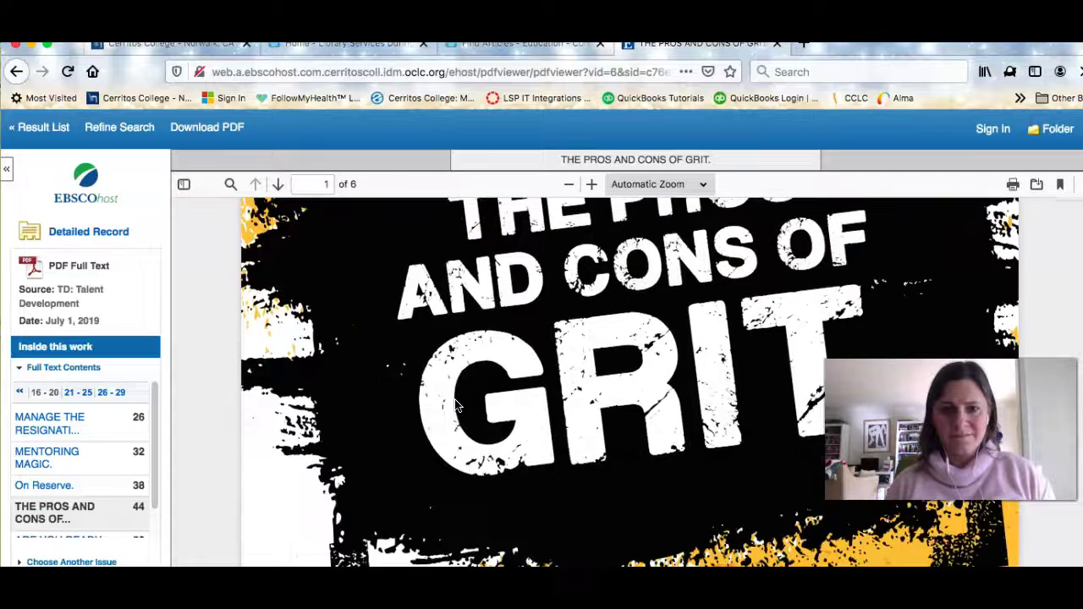
scroll(454, 406, down, 10)
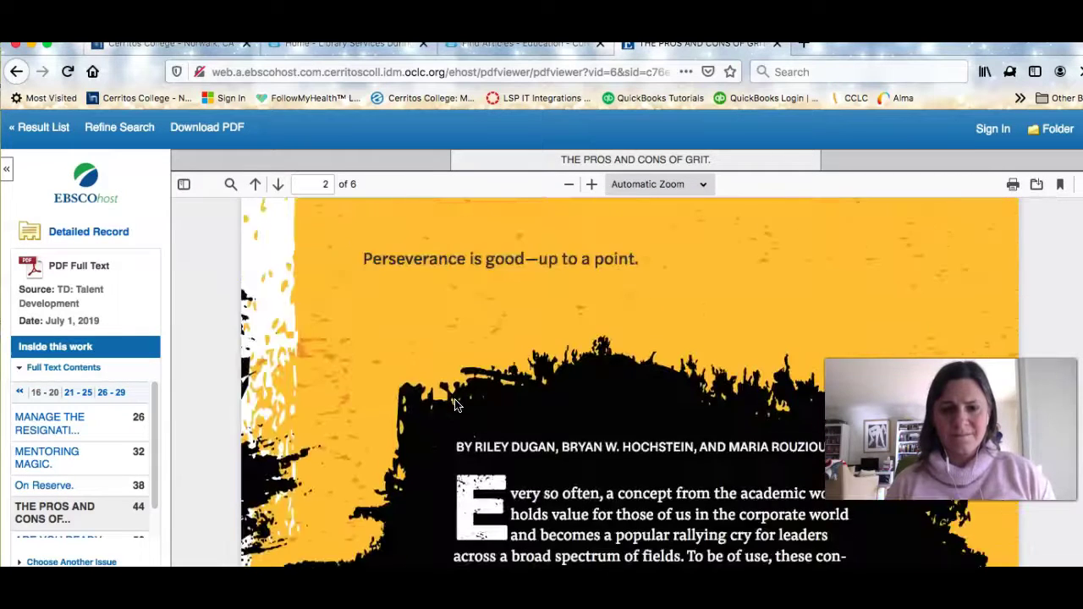
scroll(454, 405, down, 10)
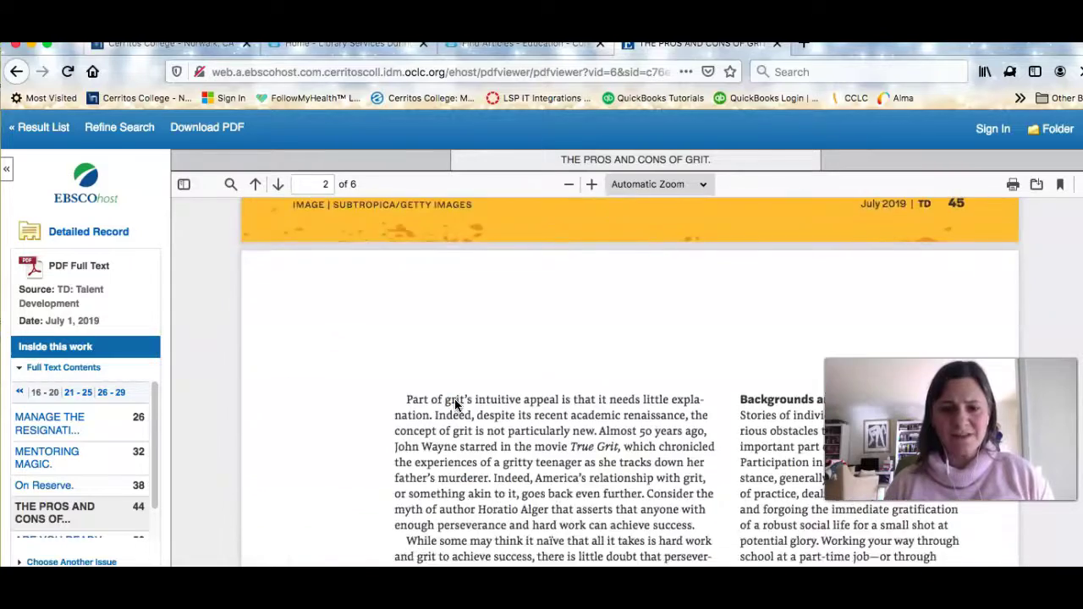
scroll(454, 405, down, 15)
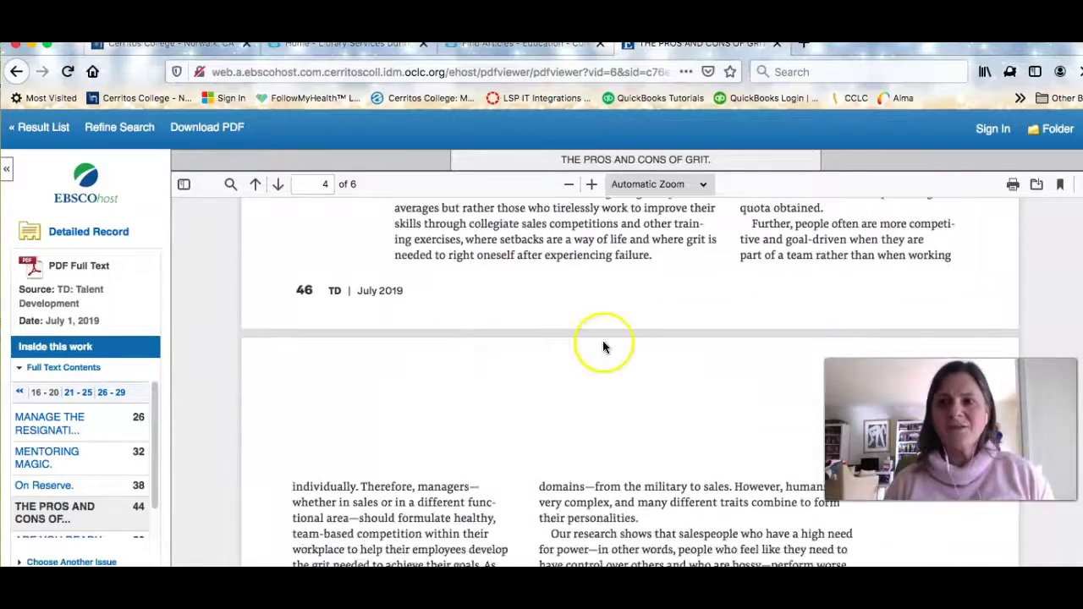
drag(847, 43, 735, 51)
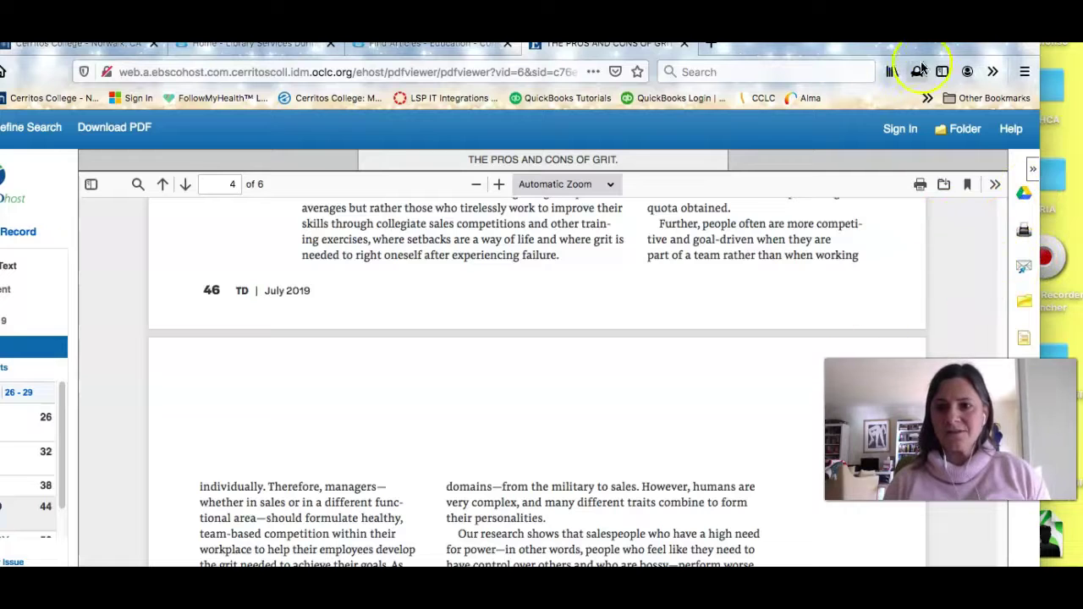
- Show the Cite formats for the grit article and scroll down to MLA and Vancouver
drag(1001, 57, 973, 58)
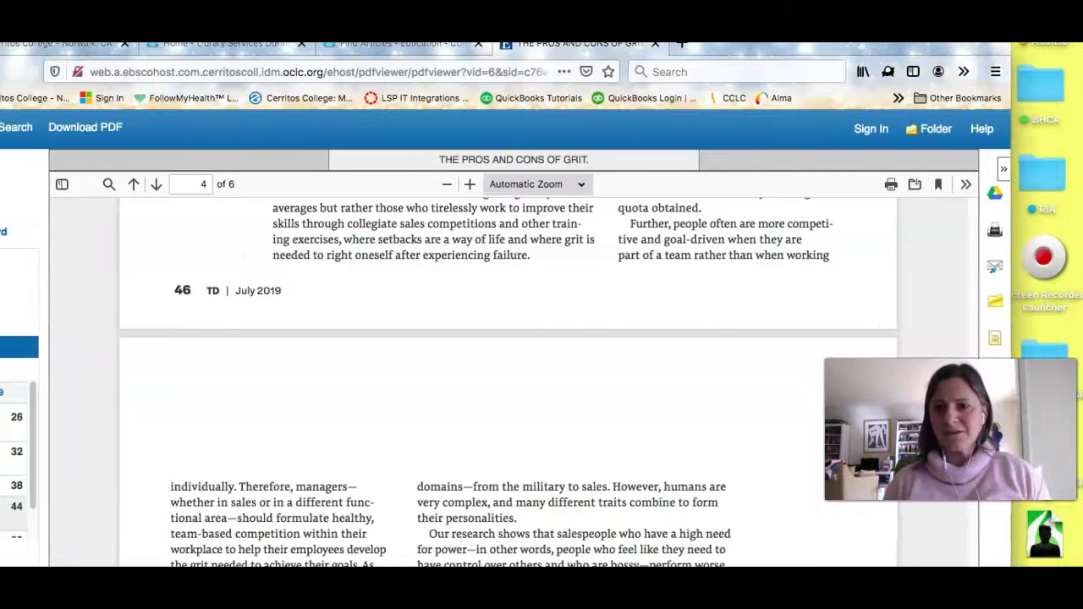
scroll(948, 274, down, 3)
scroll(948, 274, up, 1)
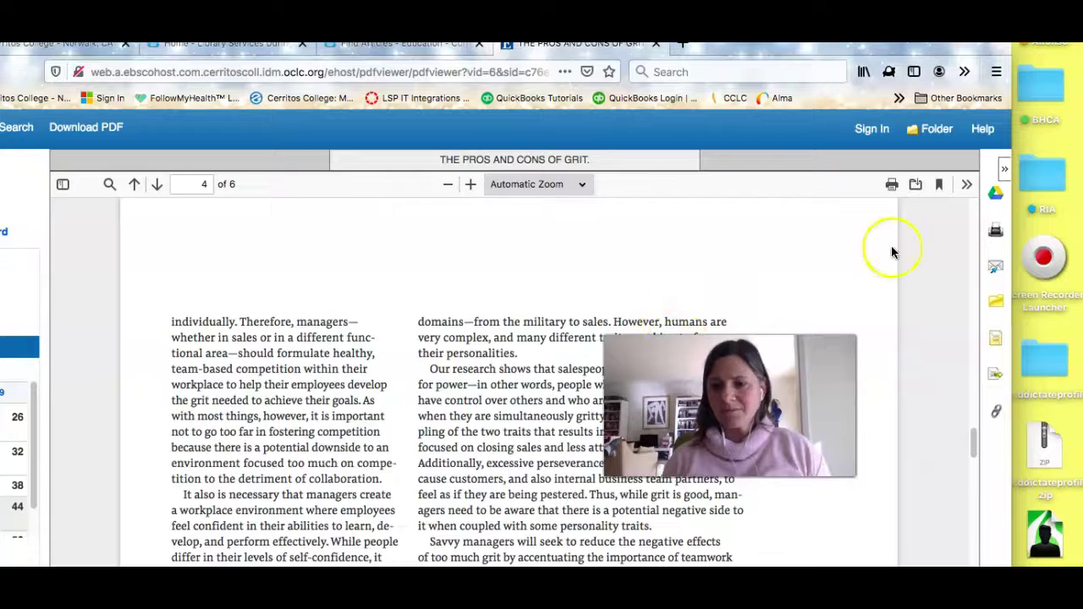
click(994, 342)
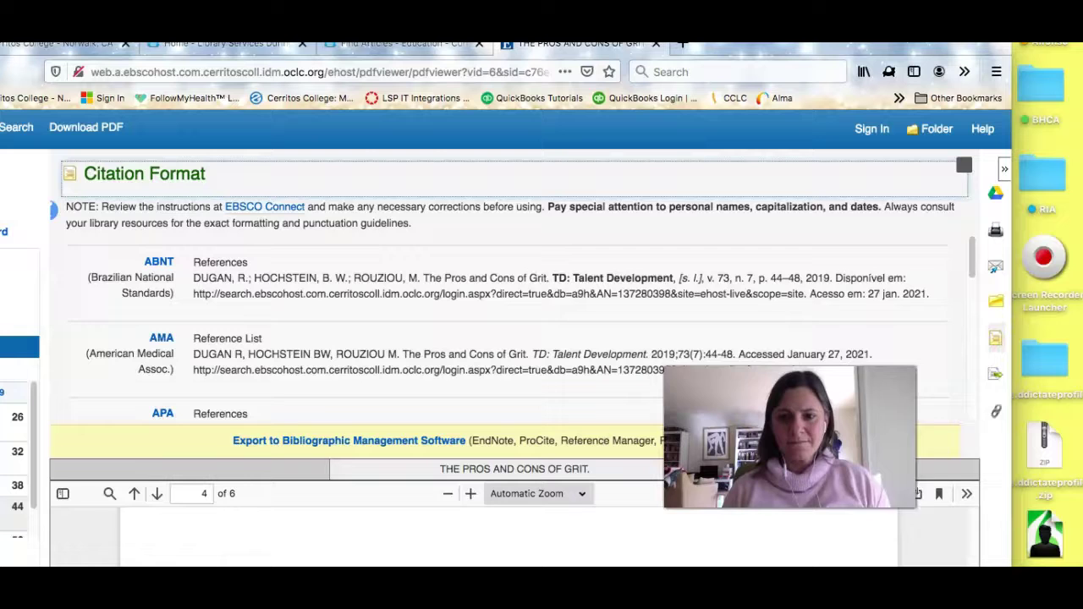
scroll(357, 351, down, 2)
scroll(357, 351, down, 6)
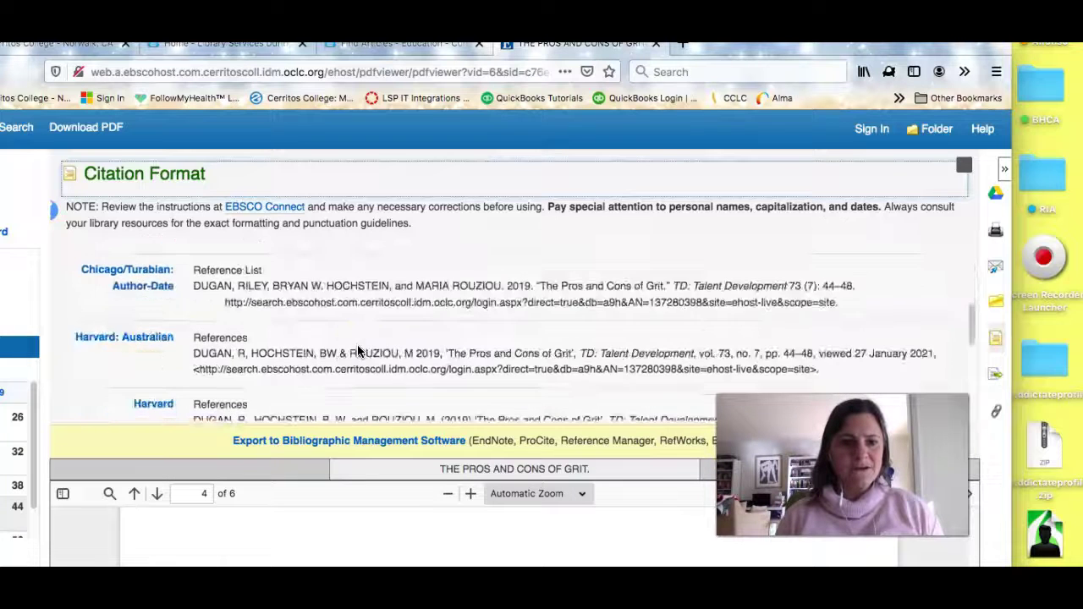
scroll(357, 352, down, 1)
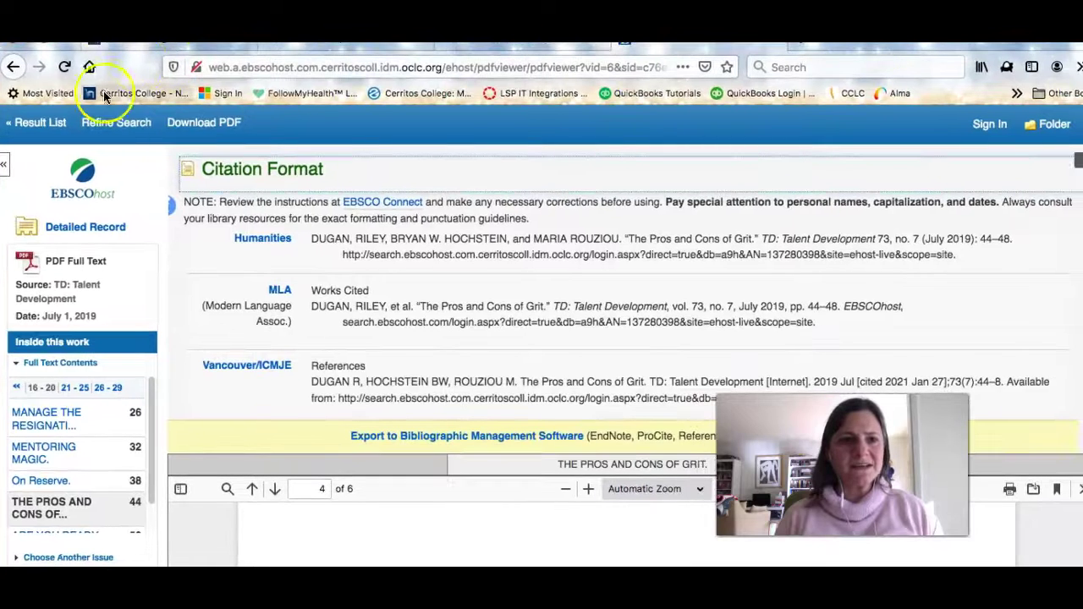
- Go back to the 408-result grit list and select 'grit' in the search box
click(26, 123)
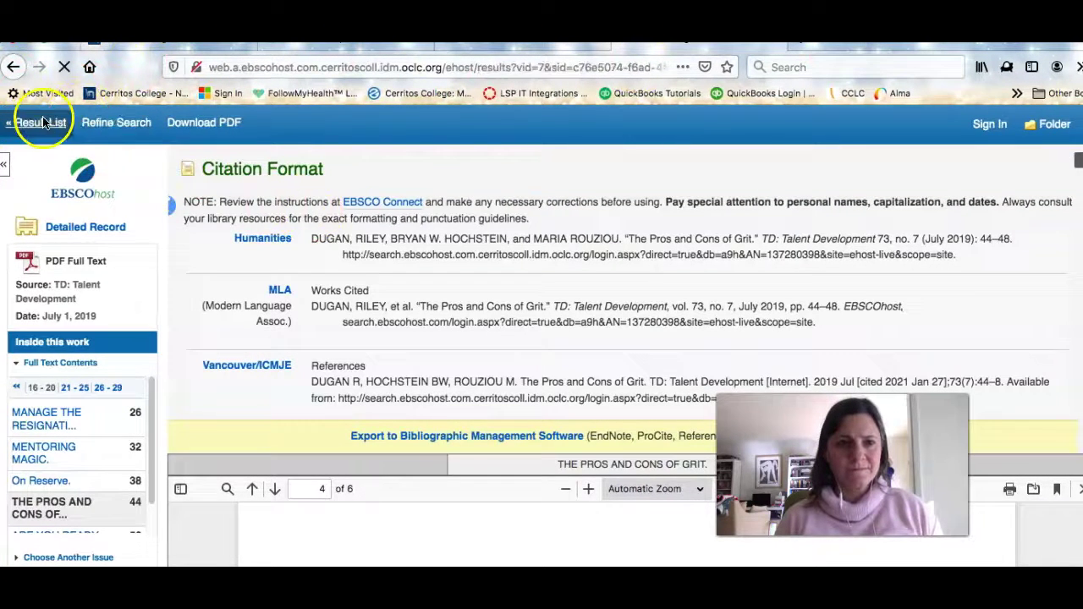
scroll(136, 178, up, 3)
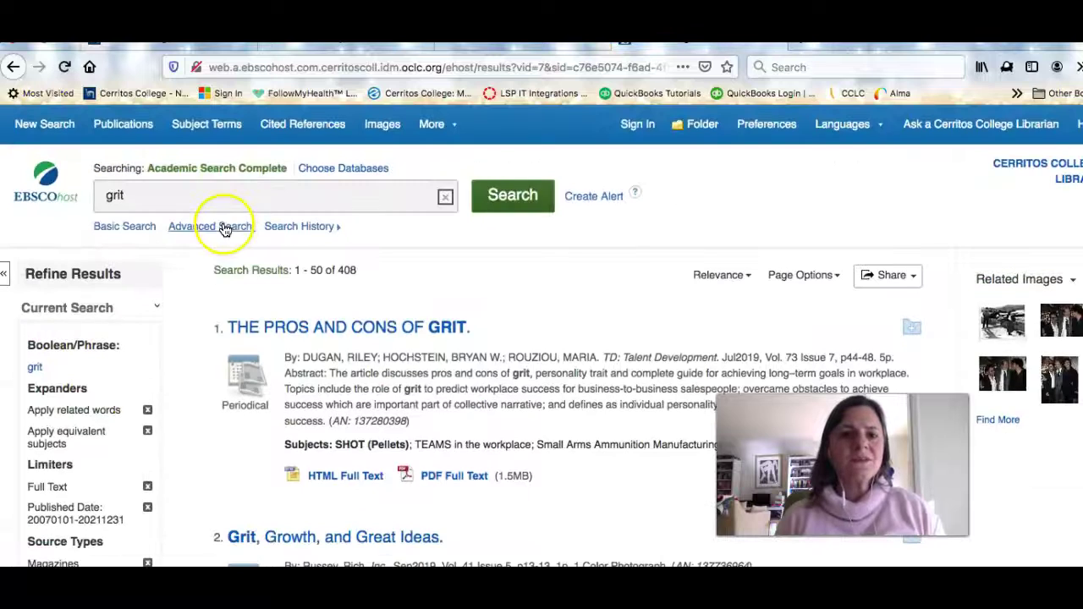
click(141, 198)
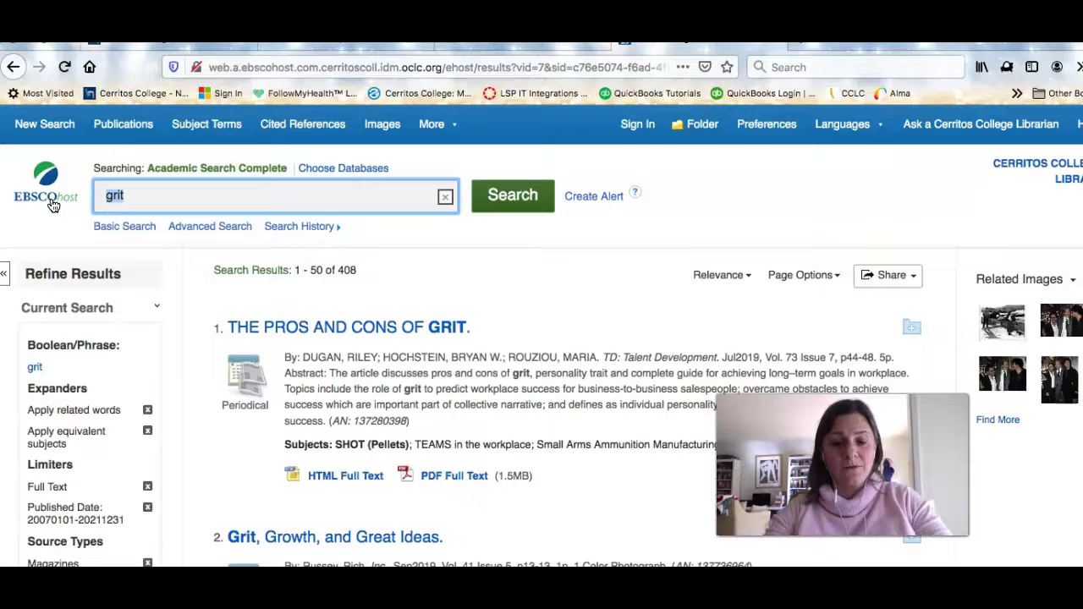
- Search the quoted phrase "carol dwek" and review its single result, Change Your Mind
text(car)
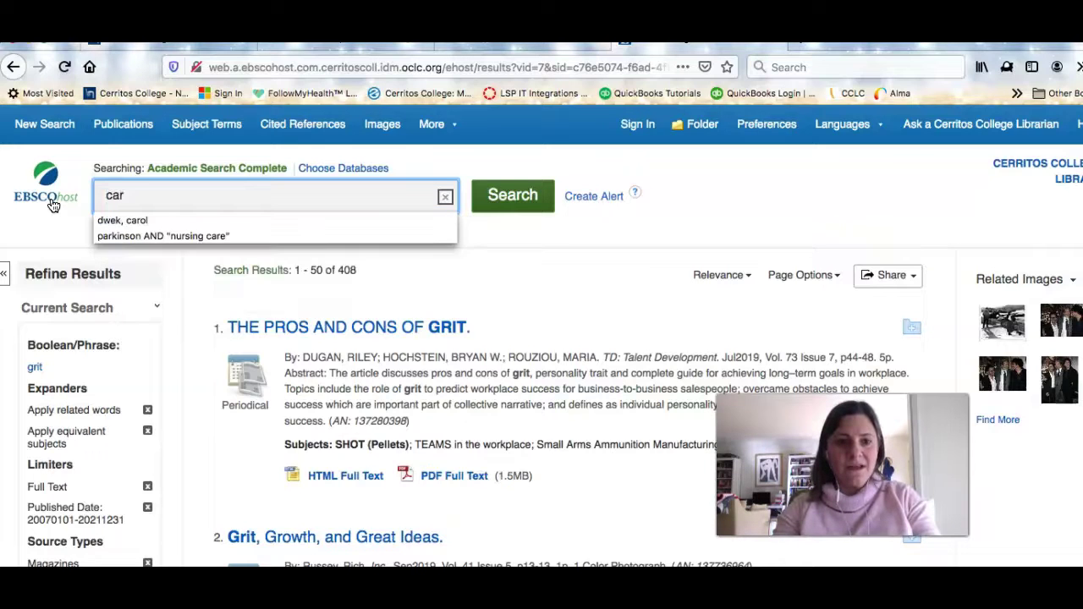
text(ol dwek)
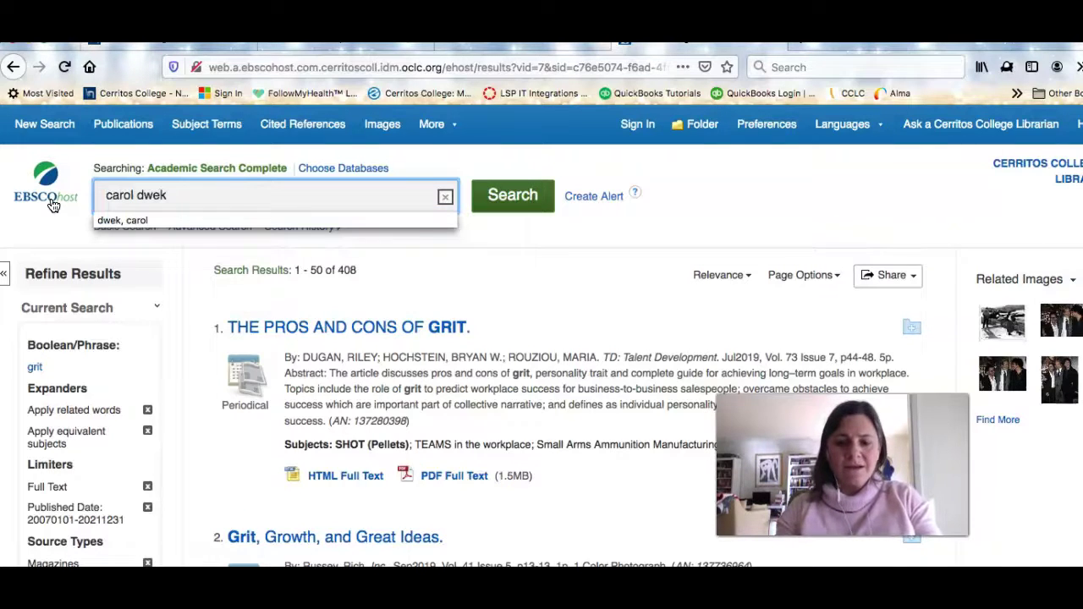
text(")
click(107, 195)
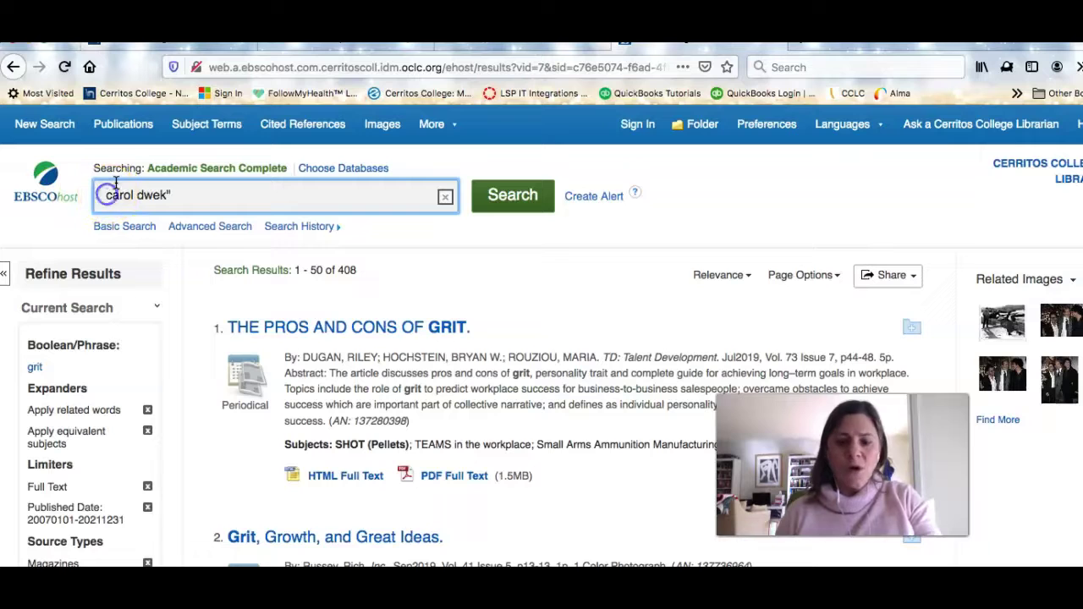
text(")
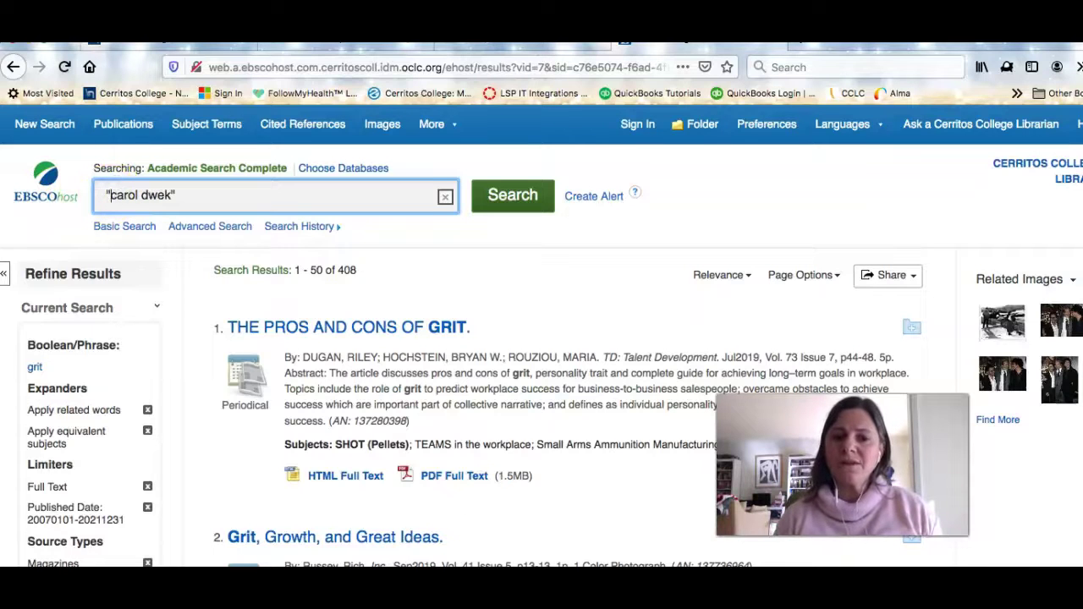
click(507, 208)
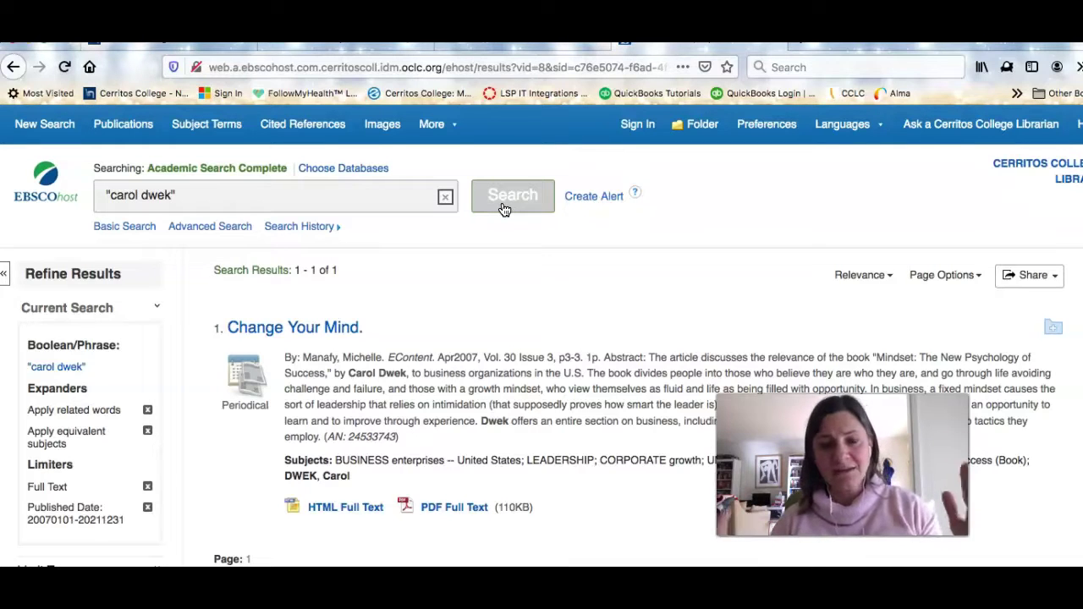
click(491, 301)
scroll(491, 301, down, 3)
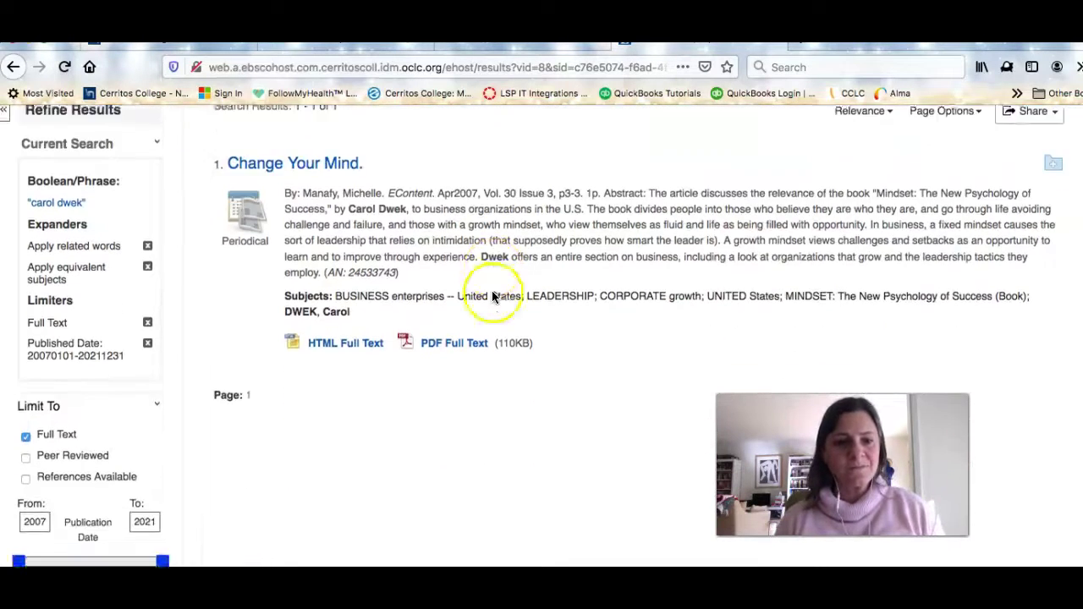
scroll(486, 282, up, 1)
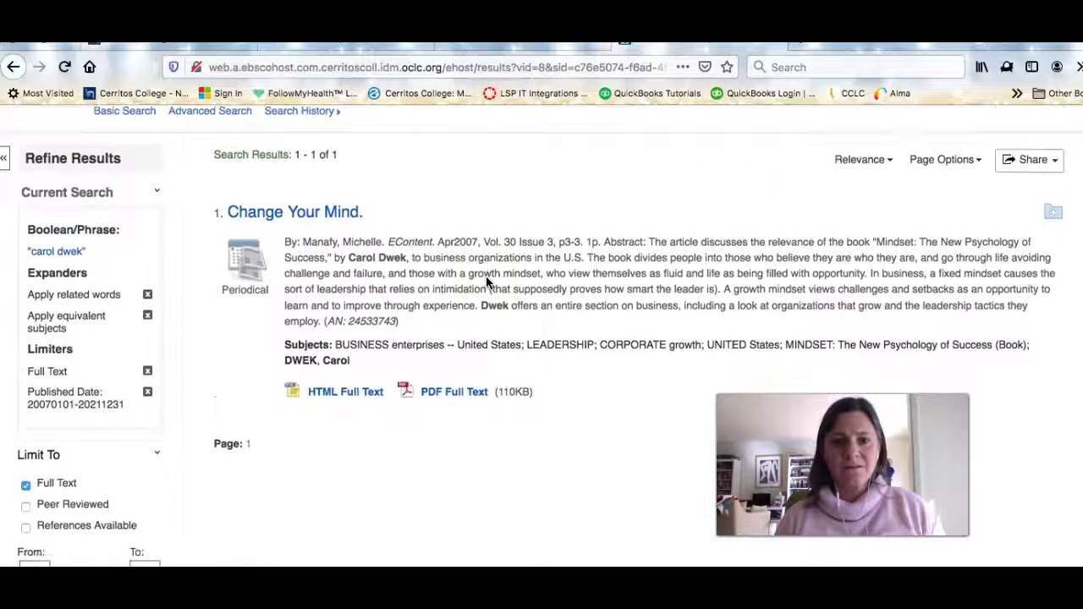
scroll(486, 282, down, 3)
scroll(486, 282, up, 5)
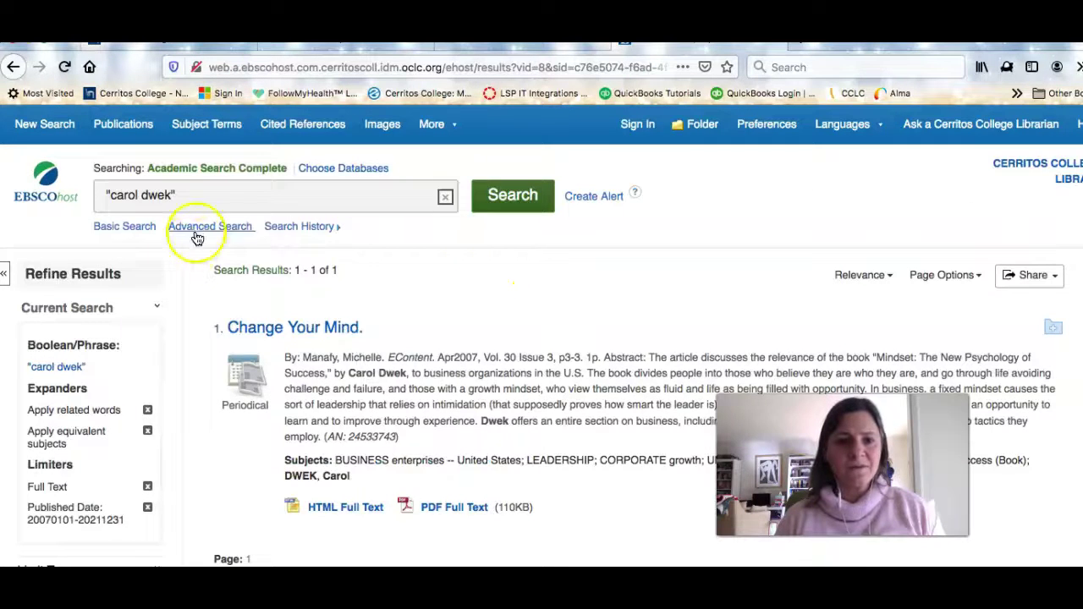
drag(186, 194, 72, 190)
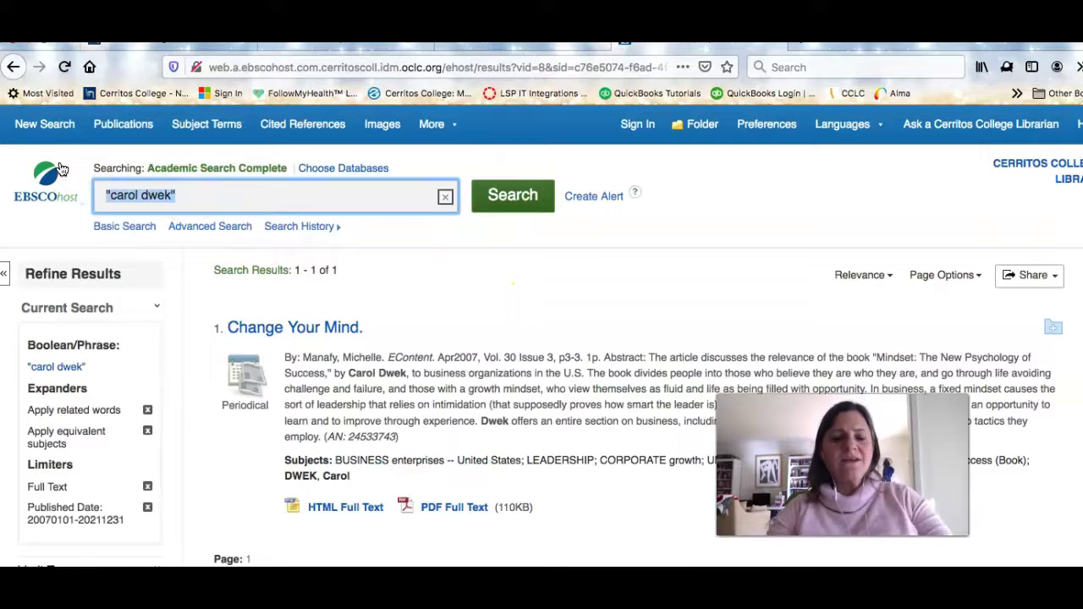
- Search for 'dwek, carol' and browse the 100 results led by The Choral Mindset
text(dwek, c)
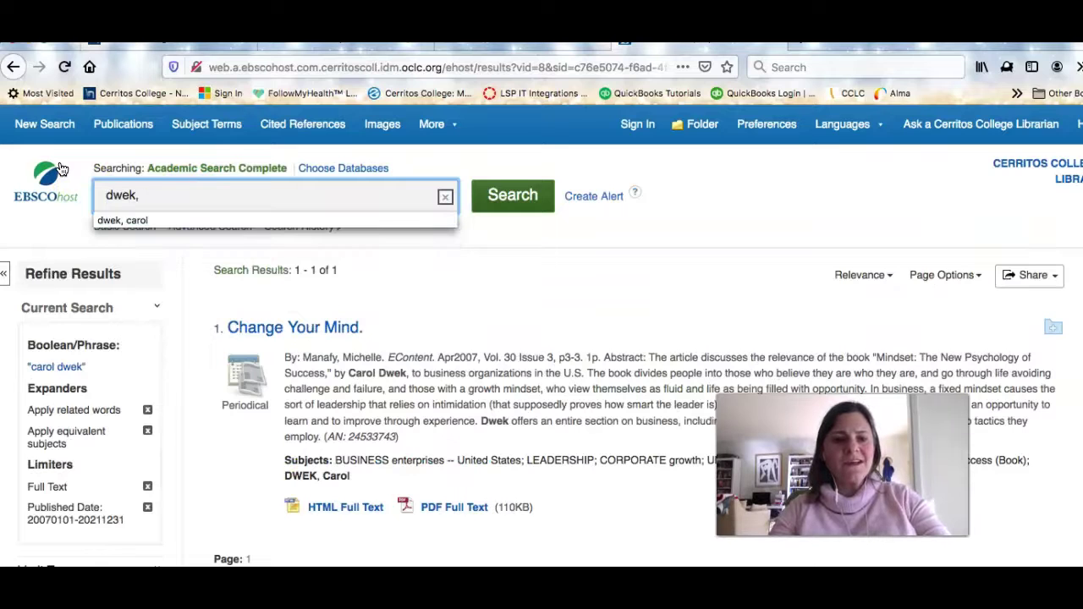
text(arol)
key(Return)
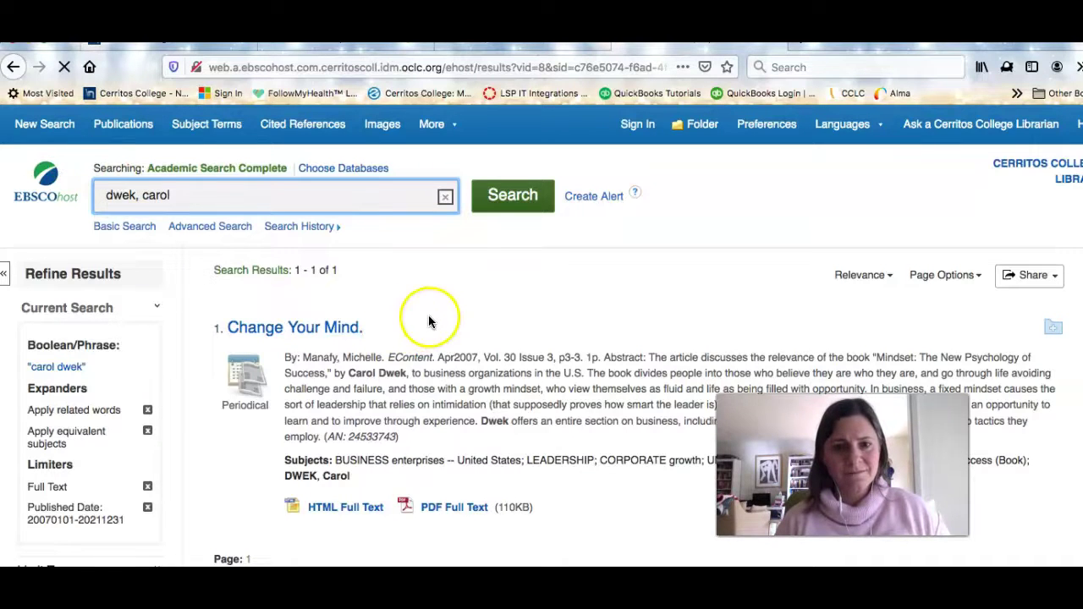
click(515, 195)
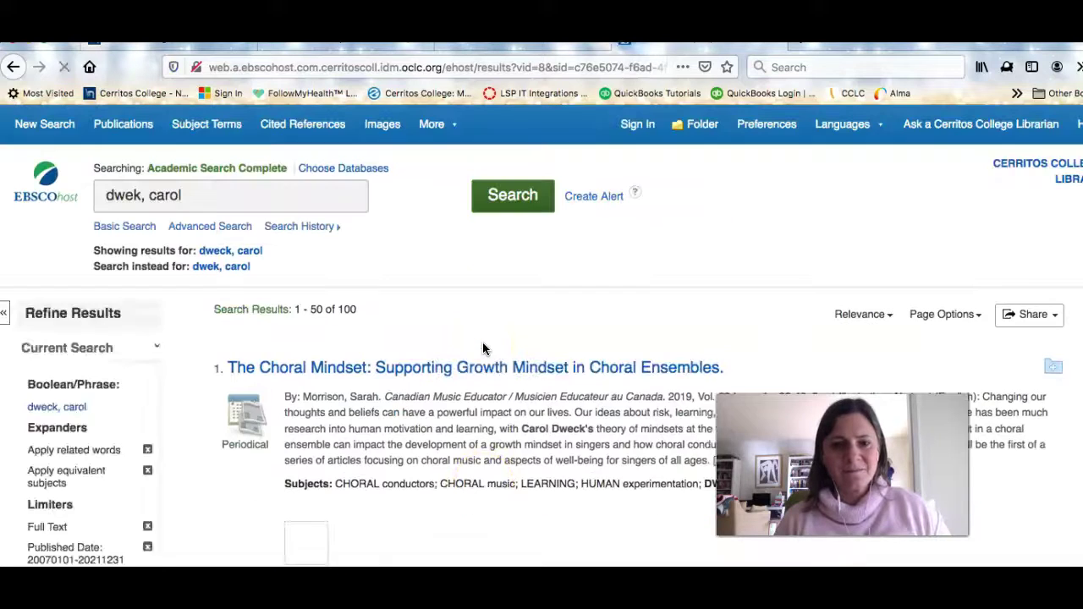
scroll(482, 345, down, 5)
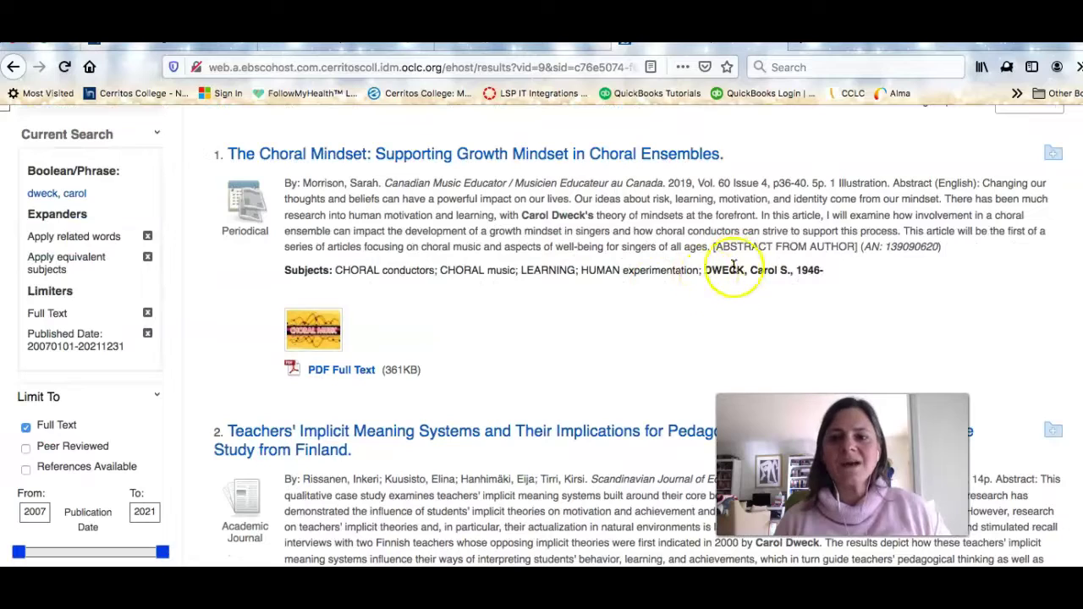
scroll(700, 275, up, 5)
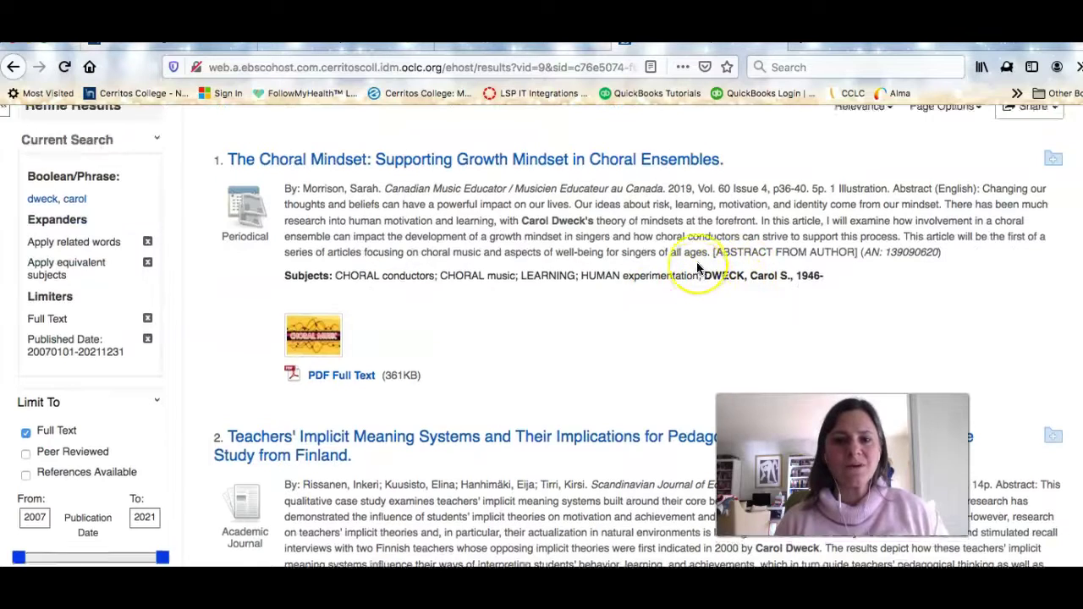
scroll(698, 268, down, 5)
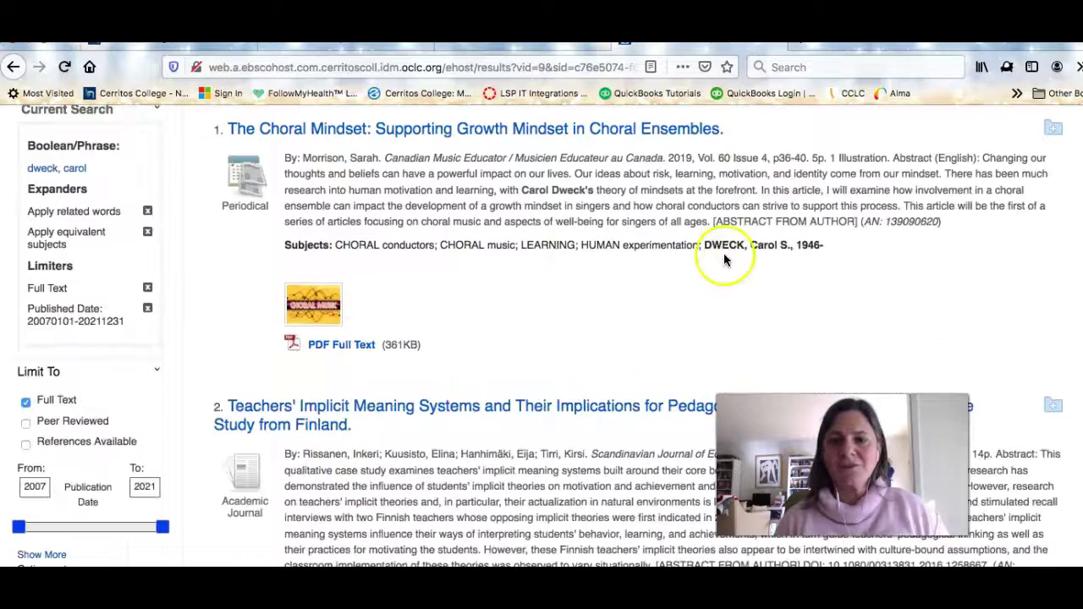
scroll(694, 237, up, 4)
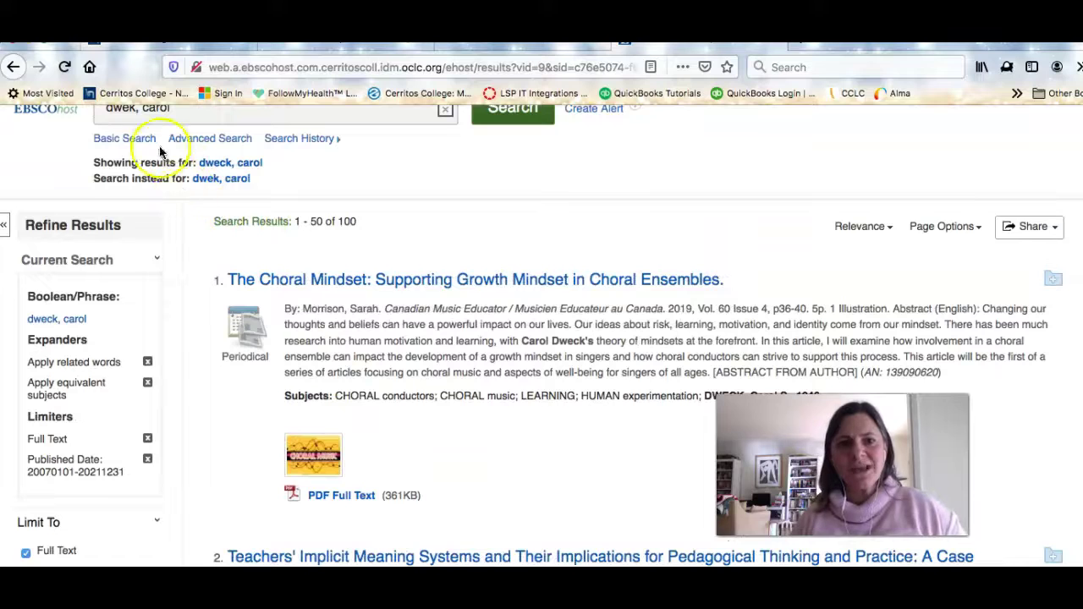
scroll(514, 283, up, 2)
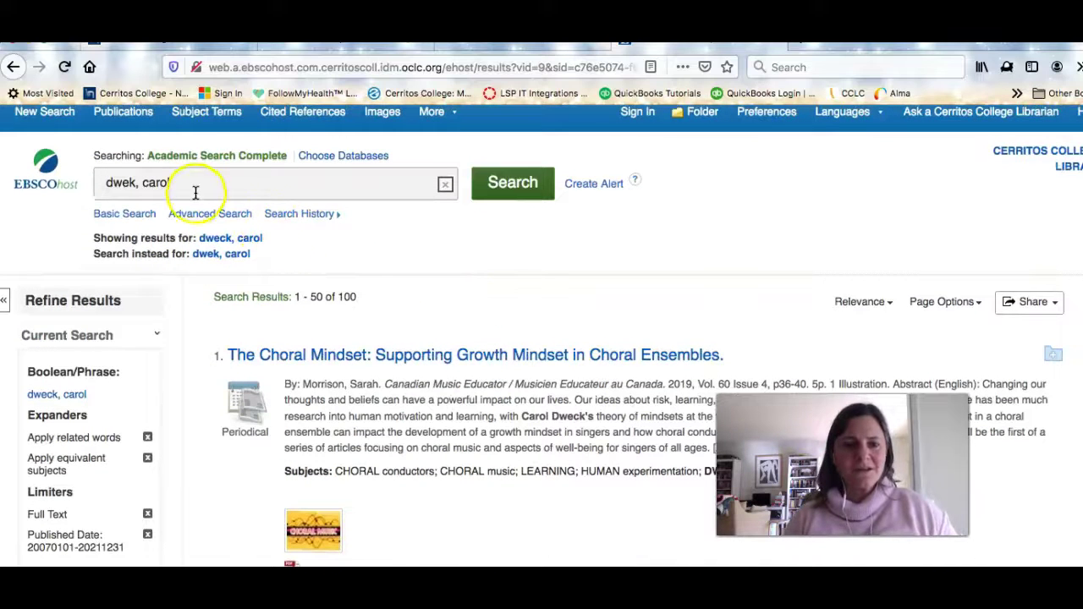
scroll(355, 233, down, 4)
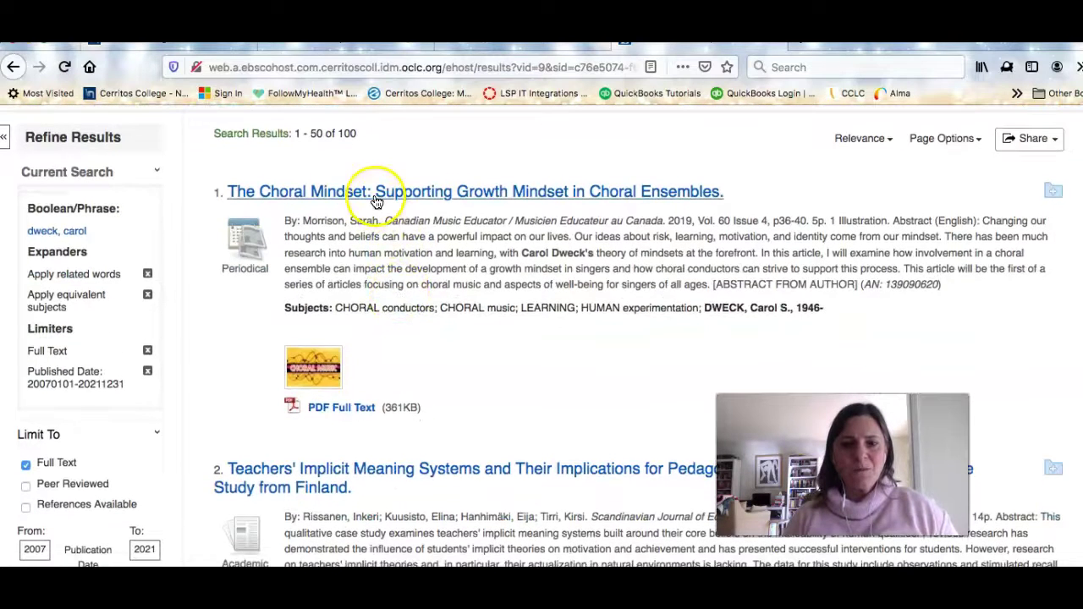
- Open The Choral Mindset's full record and look through it
click(375, 197)
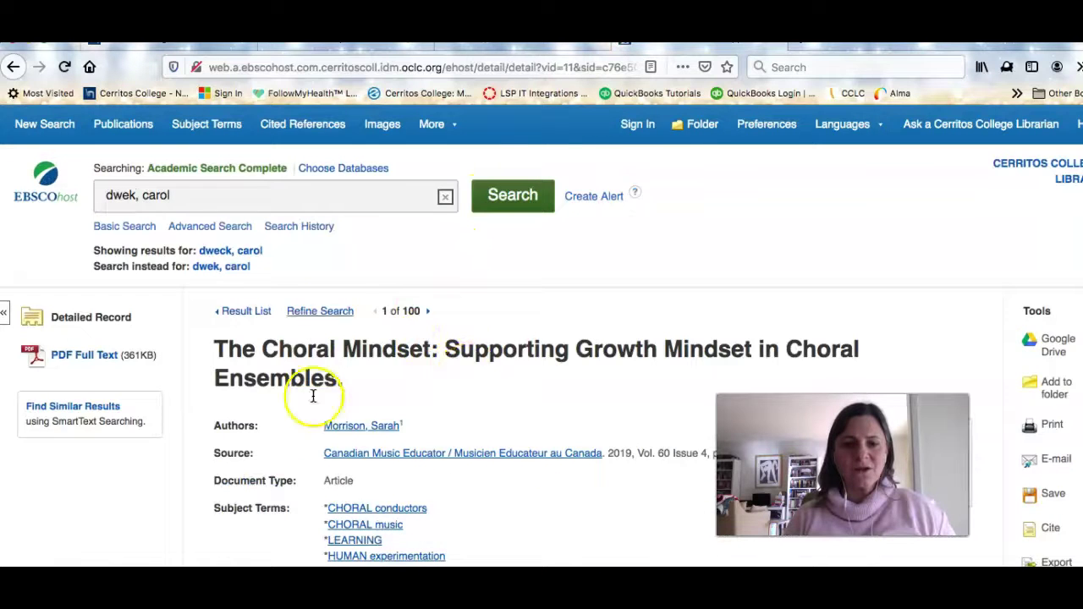
scroll(471, 373, down, 5)
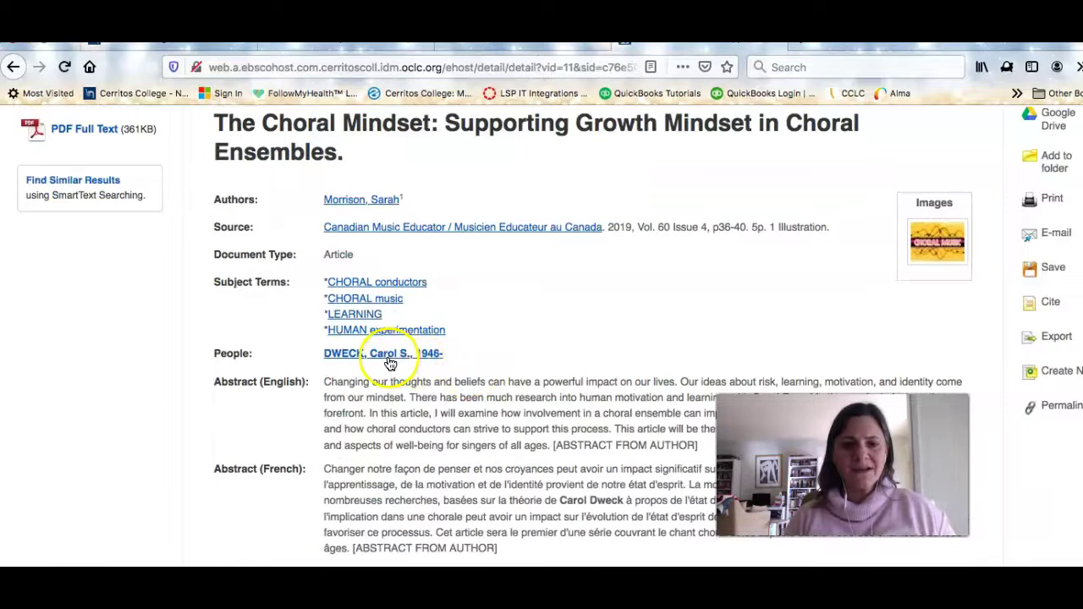
scroll(516, 346, up, 5)
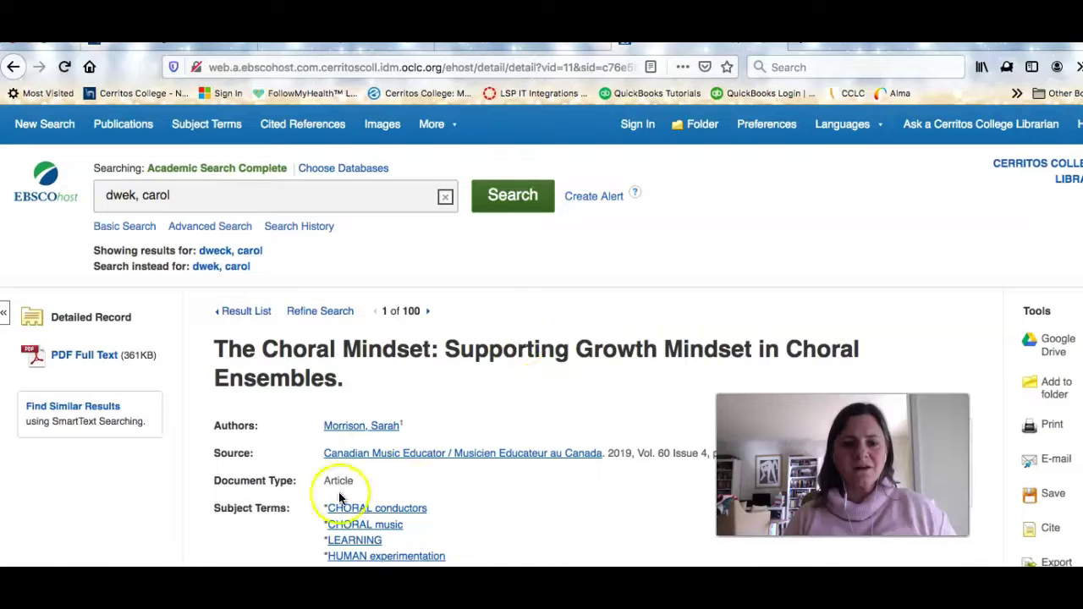
scroll(455, 483, down, 5)
scroll(363, 334, up, 5)
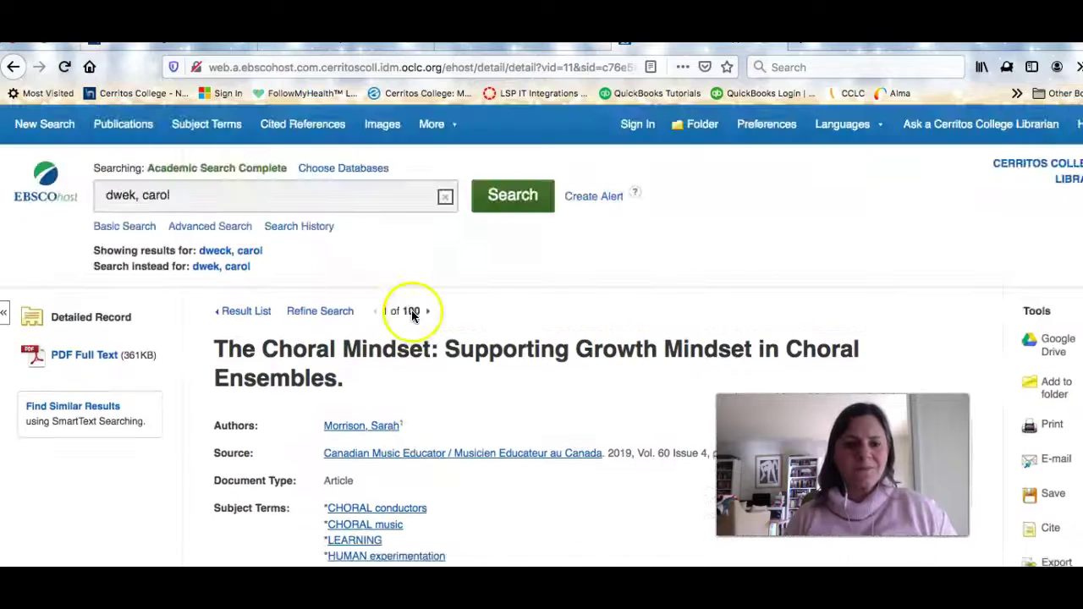
- Fix the misspelling to 'dweck, carol' and rerun the author search
click(127, 195)
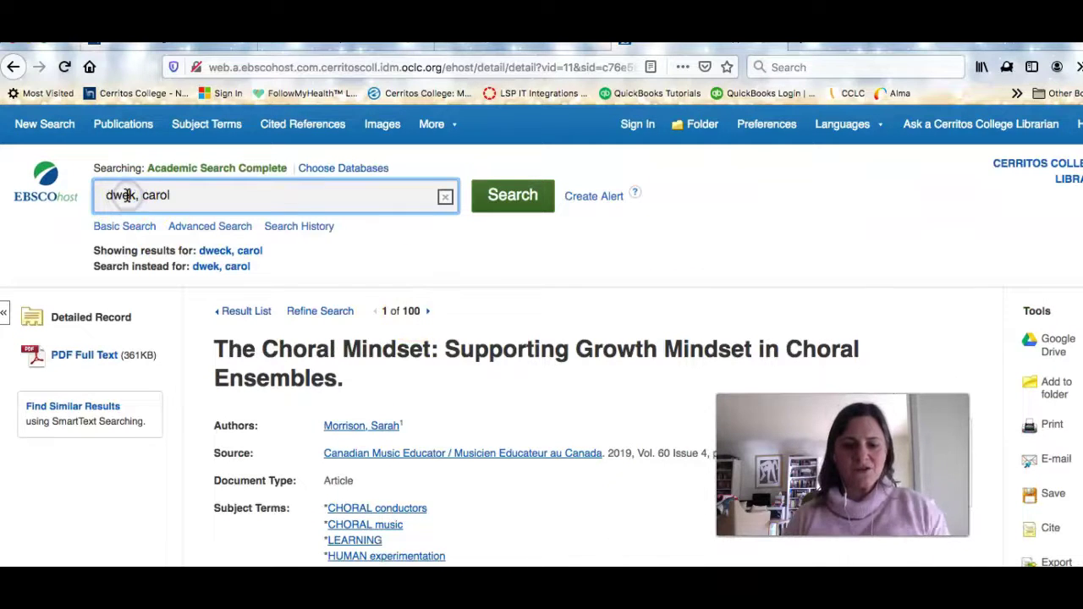
text(c)
key(Return)
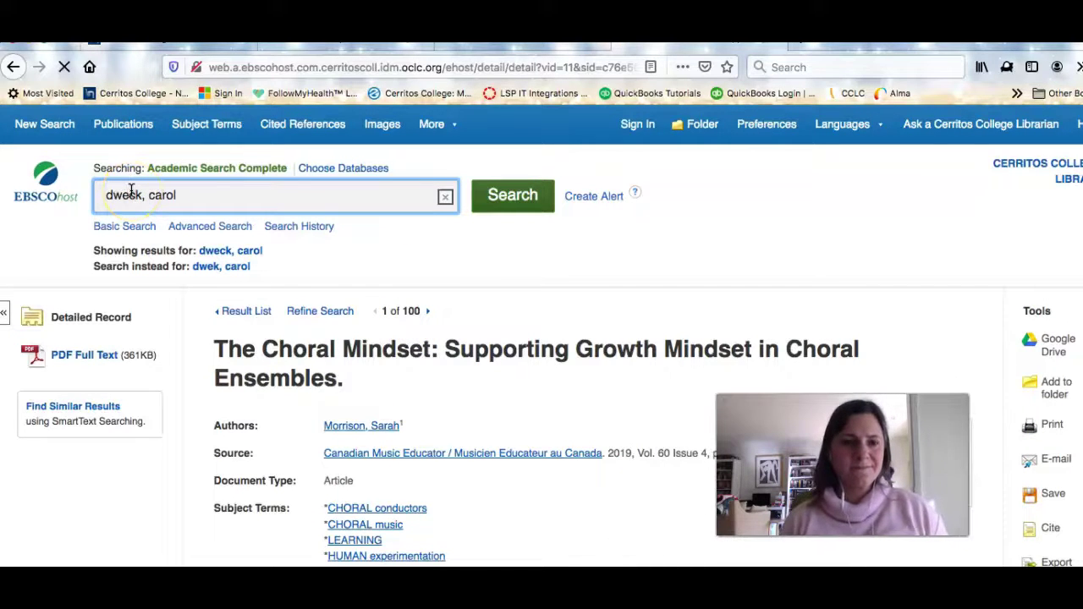
click(518, 208)
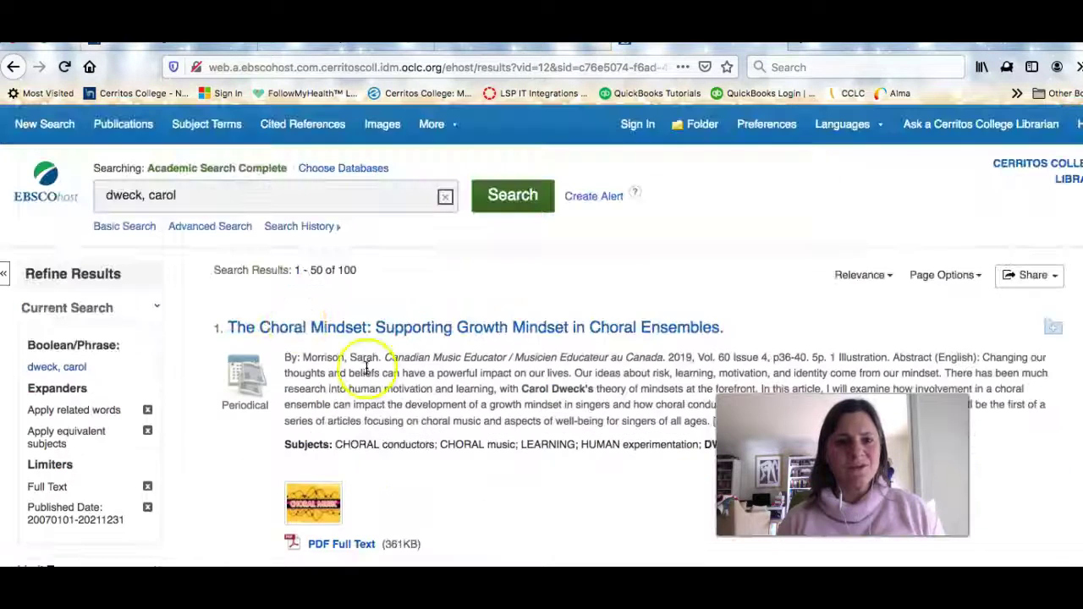
- Replace the terms with the quoted phrase "carol dweck" and browse the 53 results
triple_click(189, 194)
text("carol)
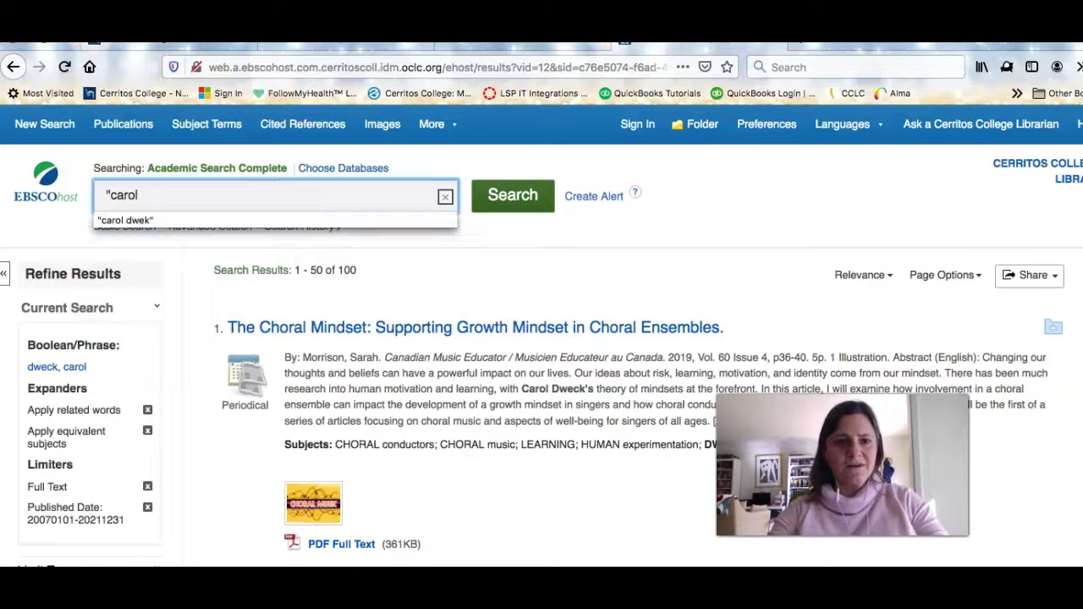
text( dweck")
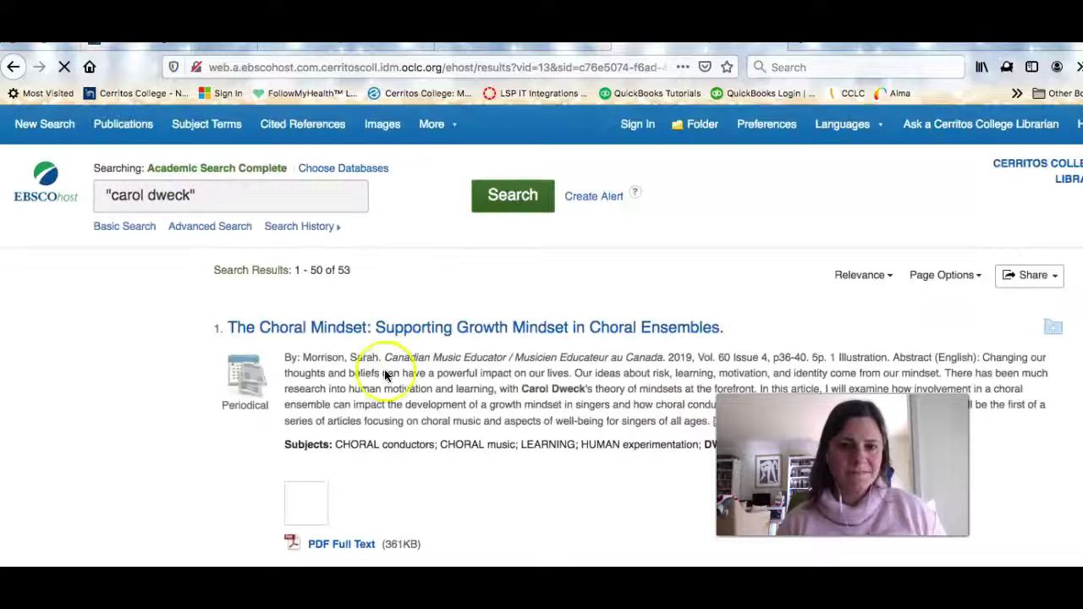
scroll(379, 392, down, 5)
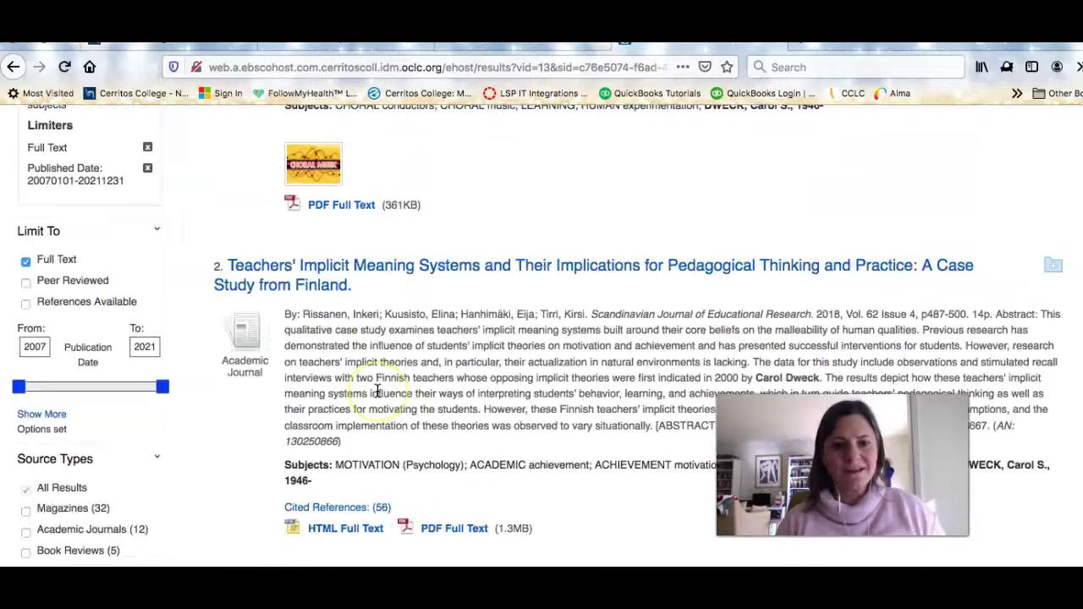
scroll(378, 392, down, 5)
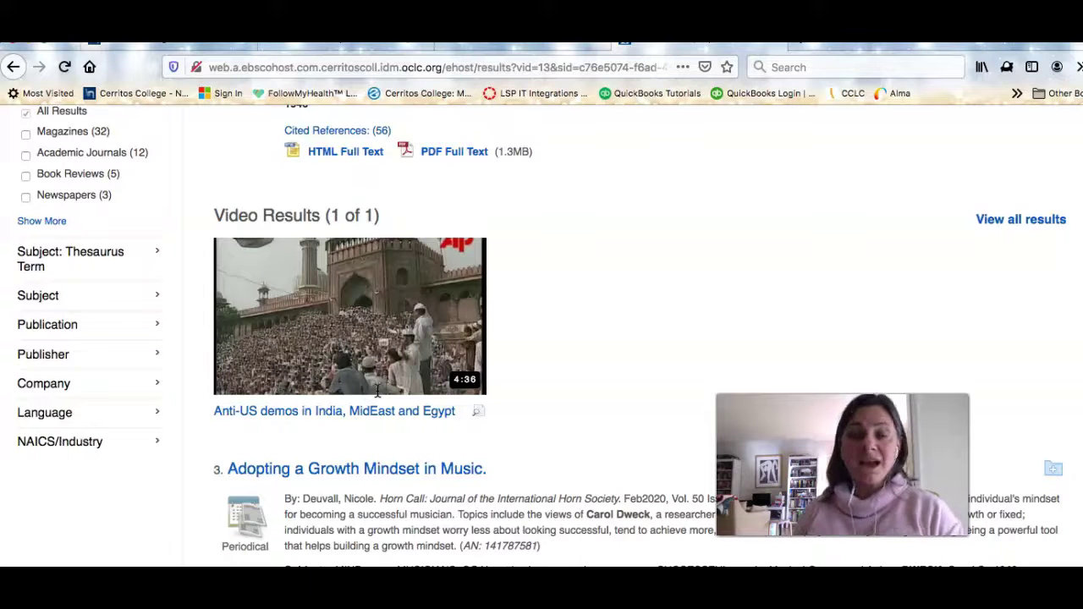
scroll(378, 395, down, 4)
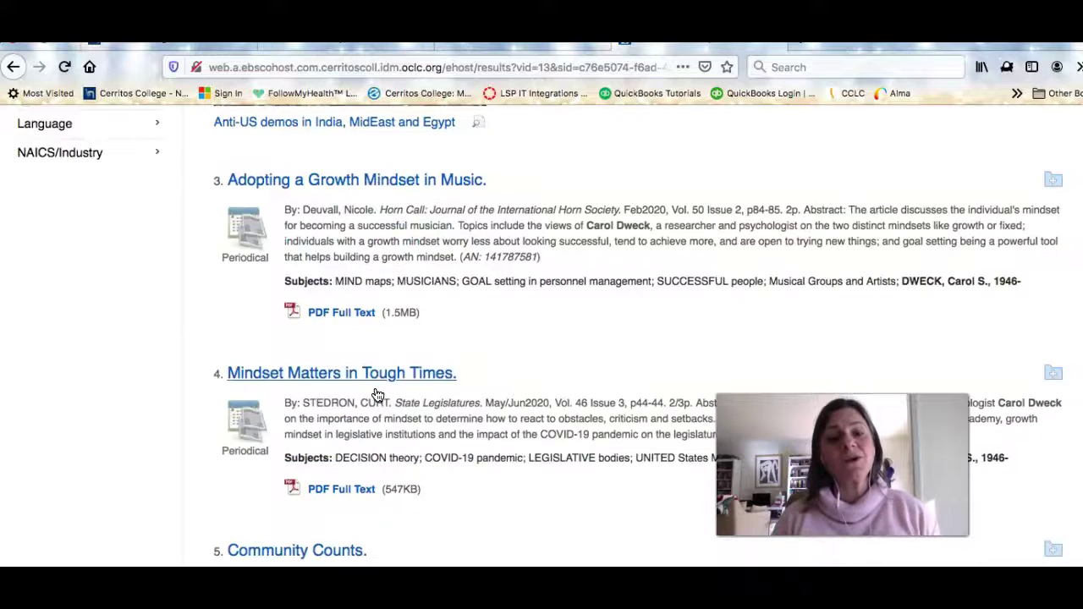
scroll(379, 395, up, 2)
scroll(378, 395, up, 7)
scroll(378, 395, down, 2)
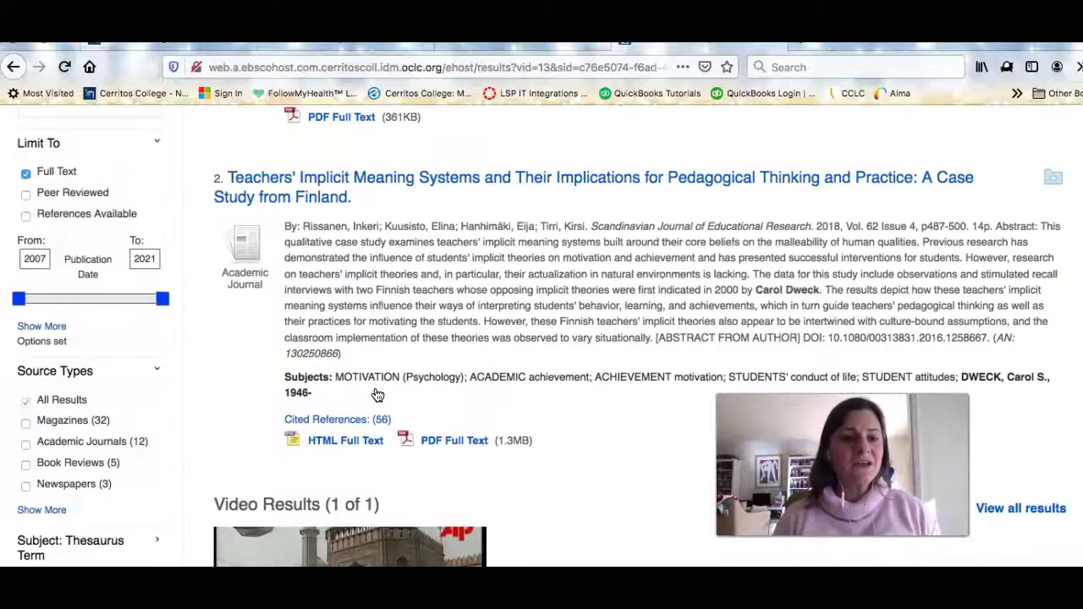
scroll(378, 395, up, 3)
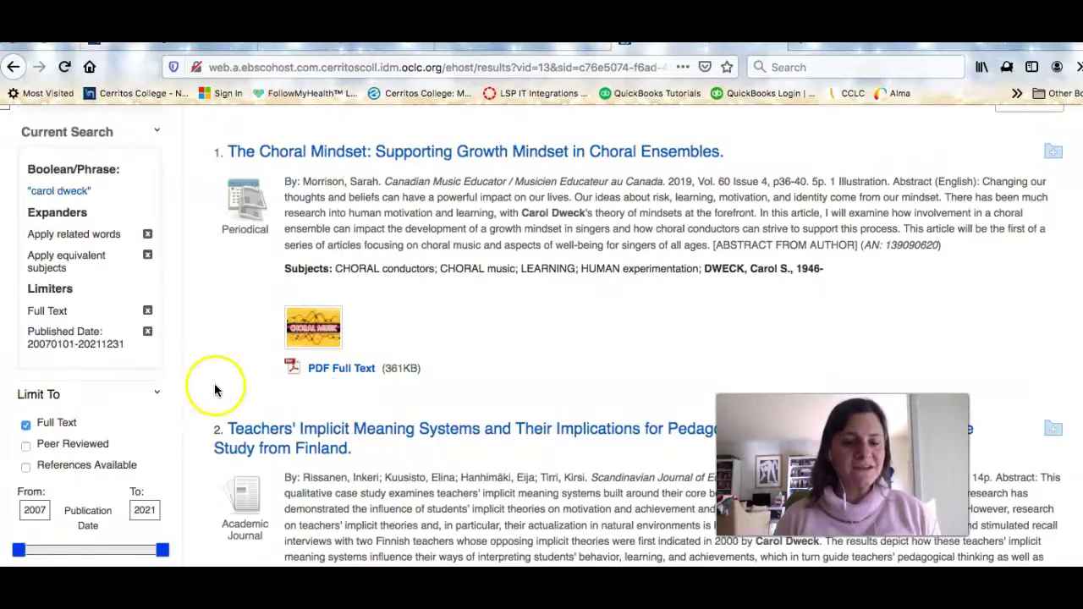
scroll(214, 383, down, 5)
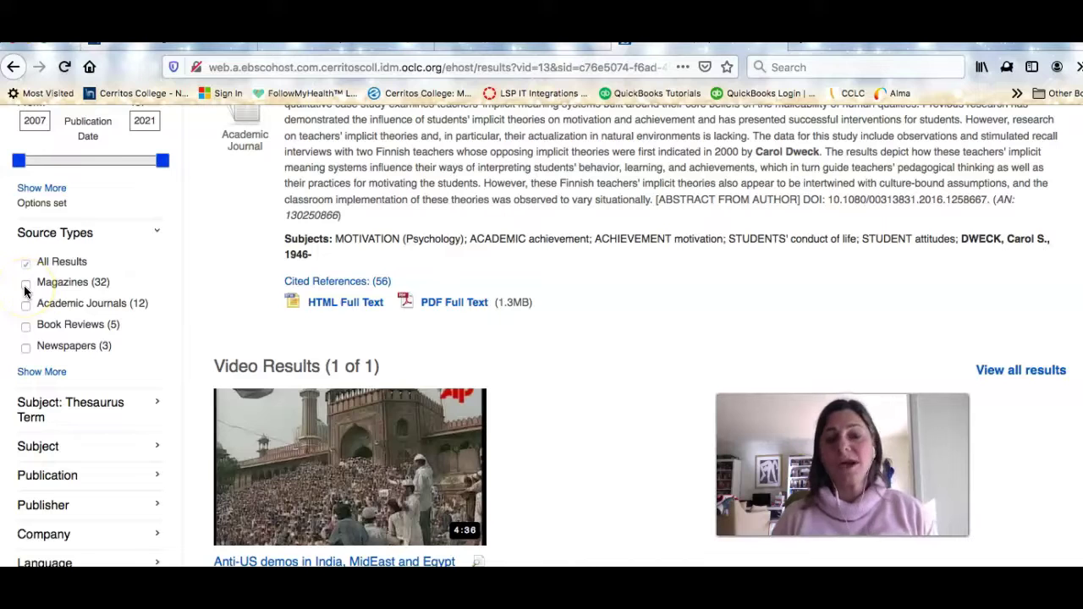
scroll(386, 322, up, 3)
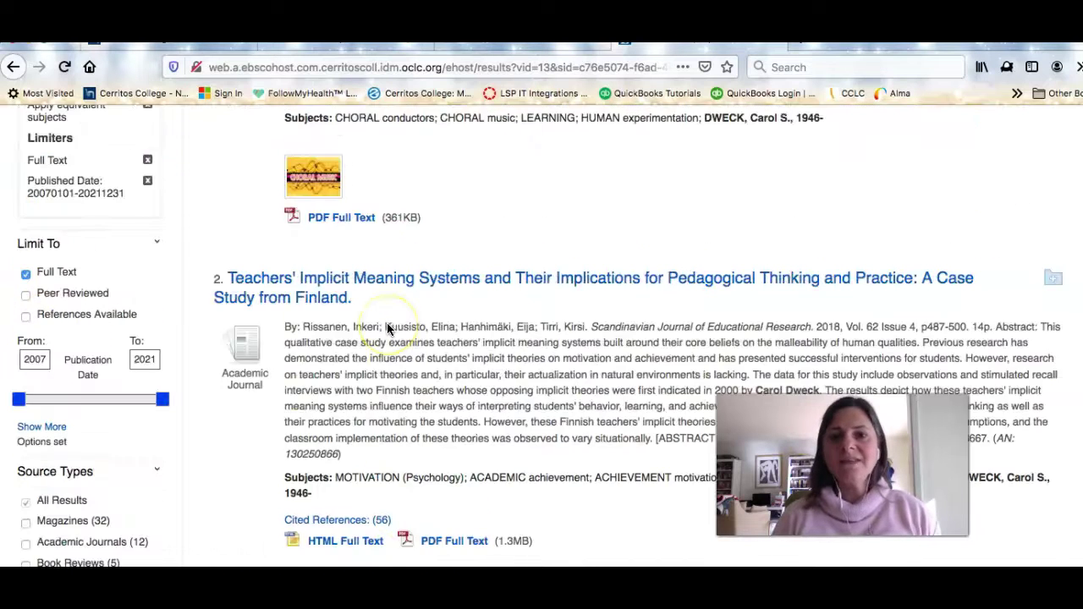
scroll(386, 329, up, 4)
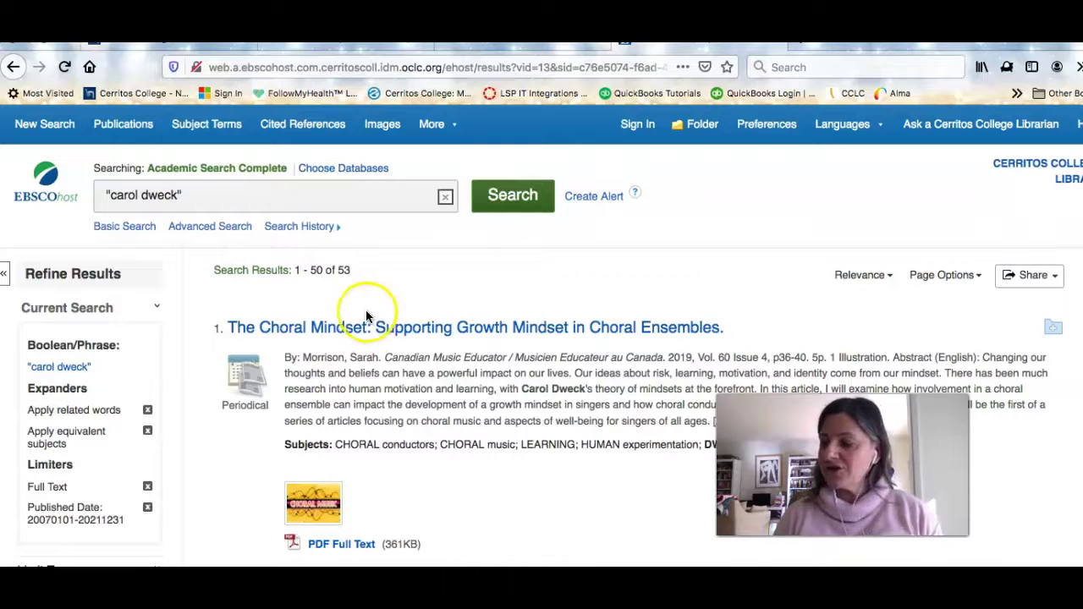
- Replace the search terms with the quoted phrase "growth mindset" and run it
triple_click(197, 198)
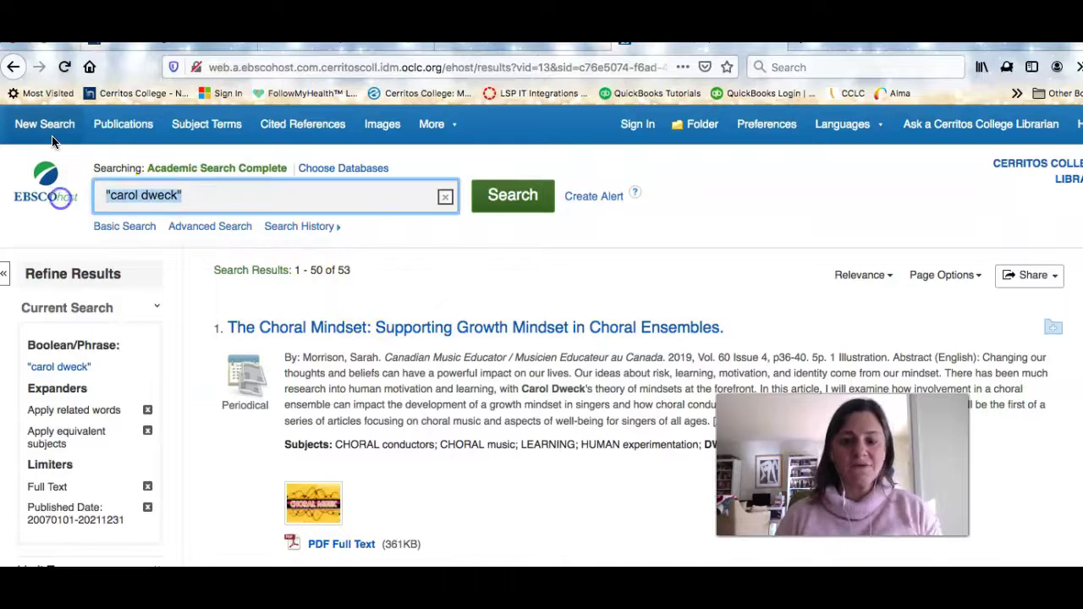
text("growth)
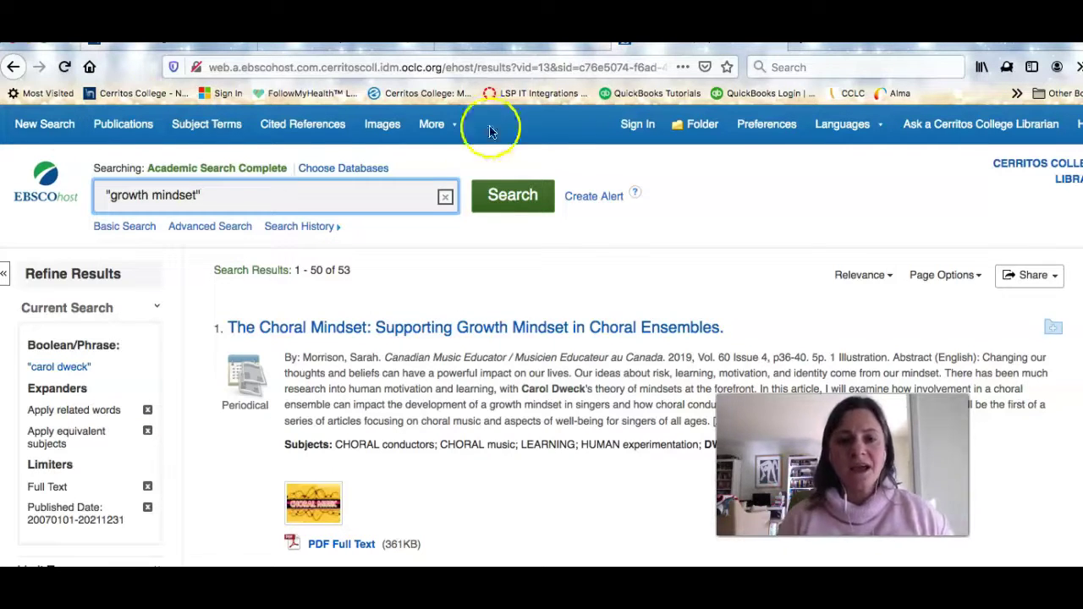
click(503, 195)
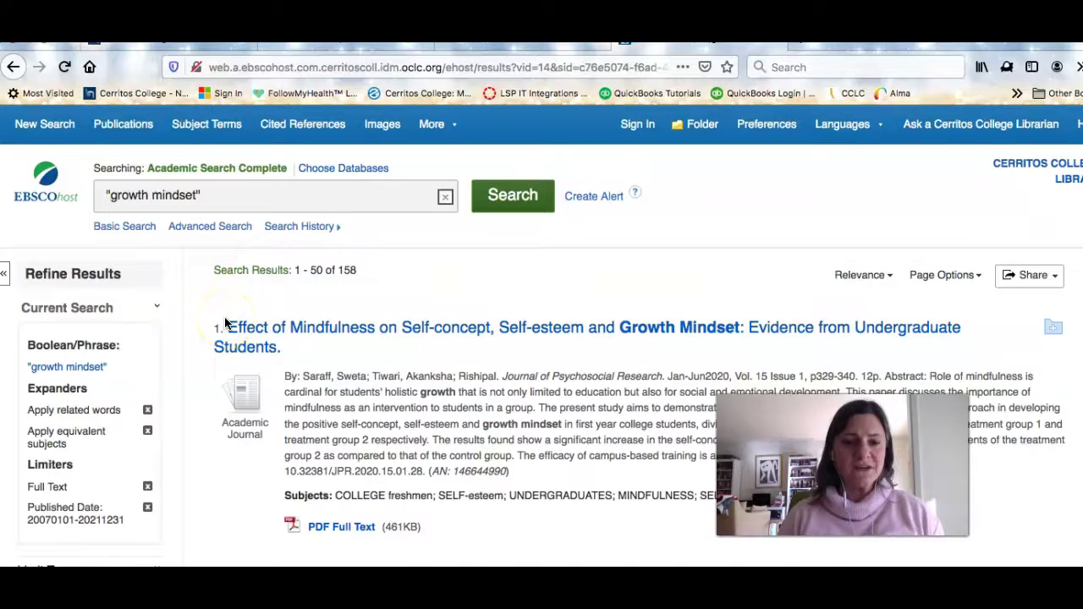
- Append AND college to "growth mindset" and rerun the search for 89 results
click(254, 194)
text(AND co)
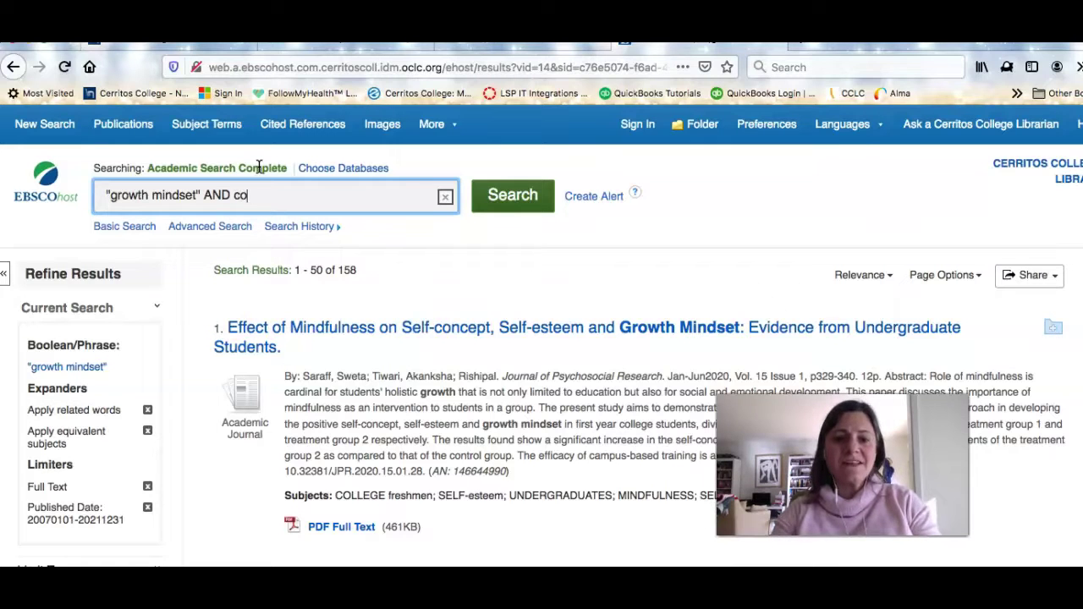
text(llege)
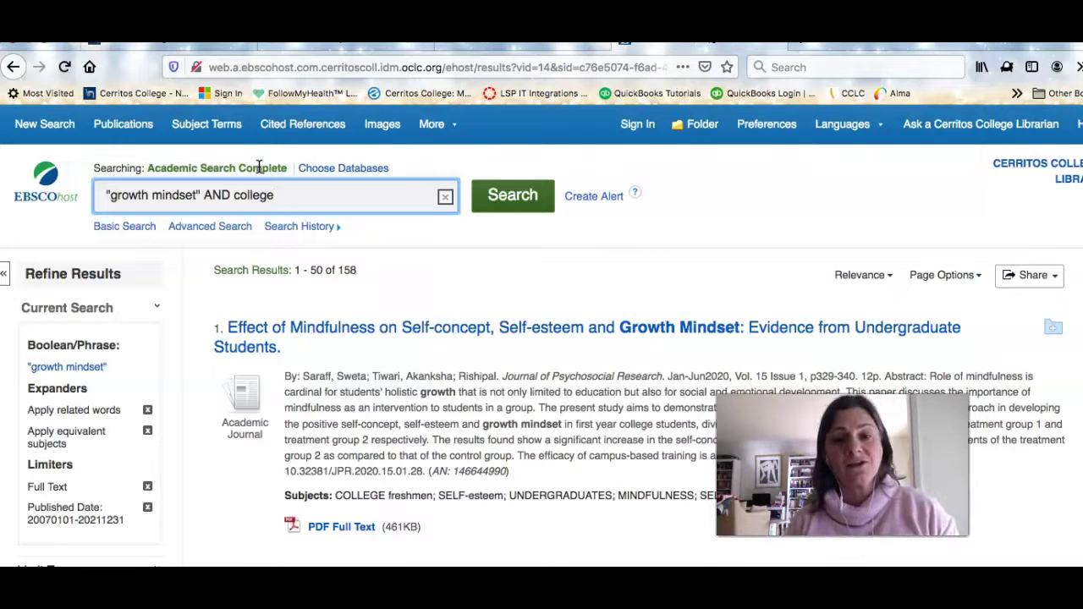
click(523, 201)
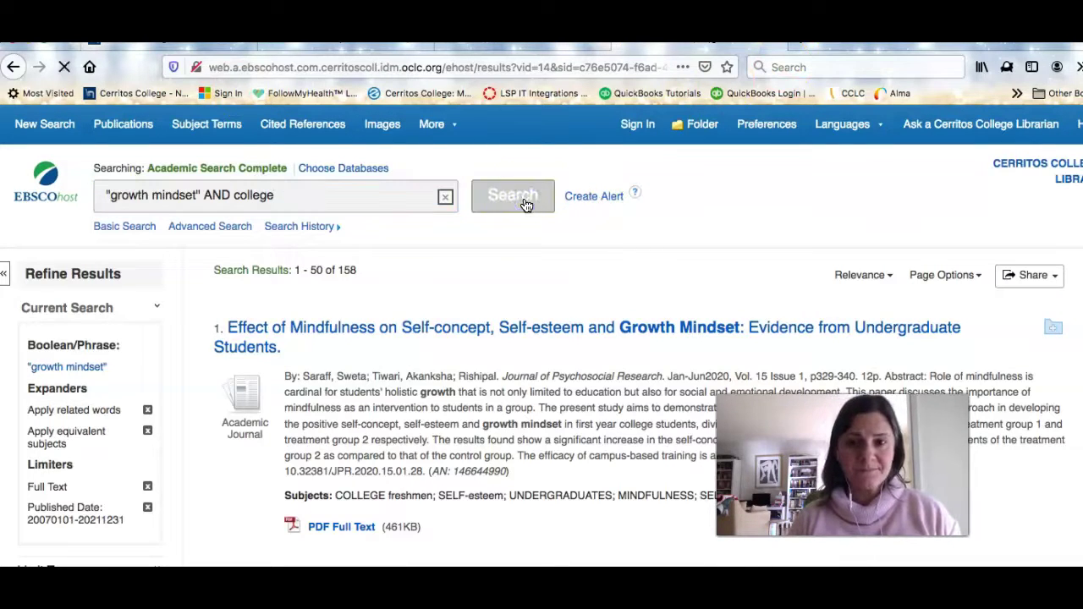
click(423, 279)
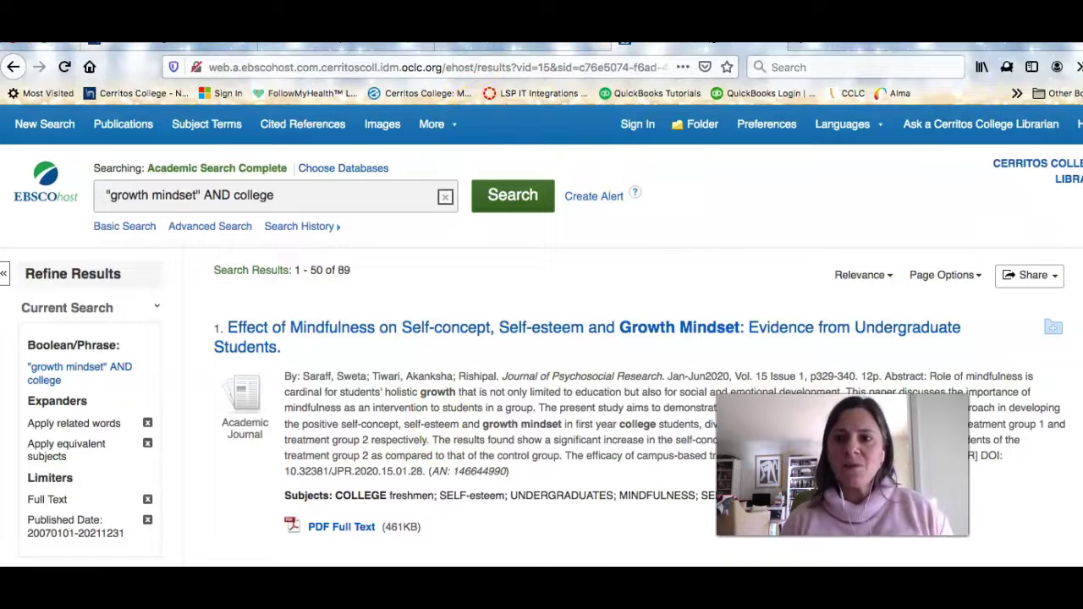
mouse_move(978, 44)
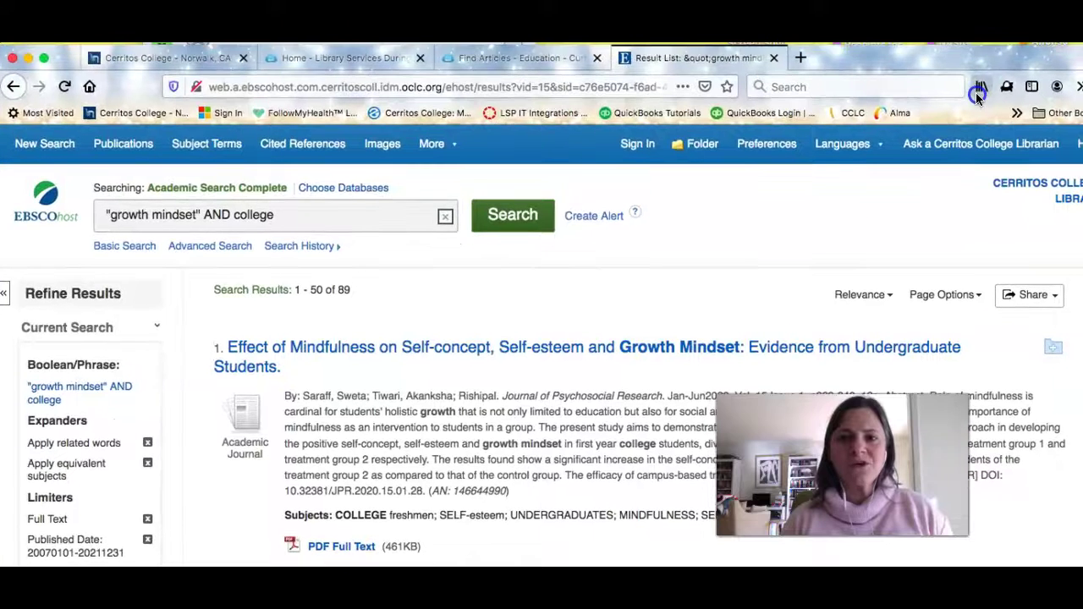
- Return to the 'Find Articles - Education' guide and scroll to its Useful Databases list
click(539, 59)
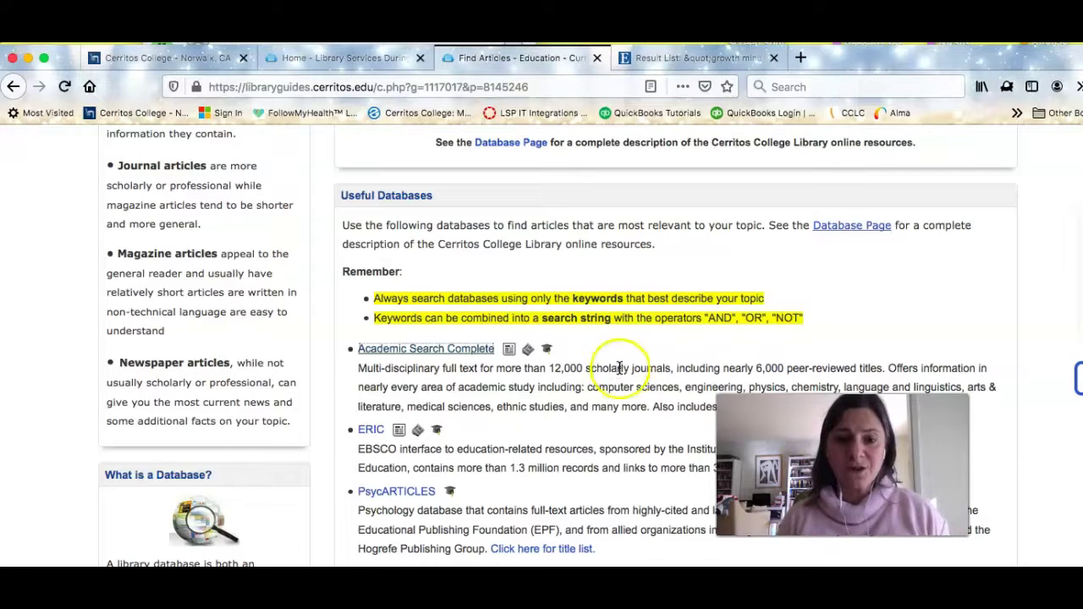
scroll(609, 369, down, 3)
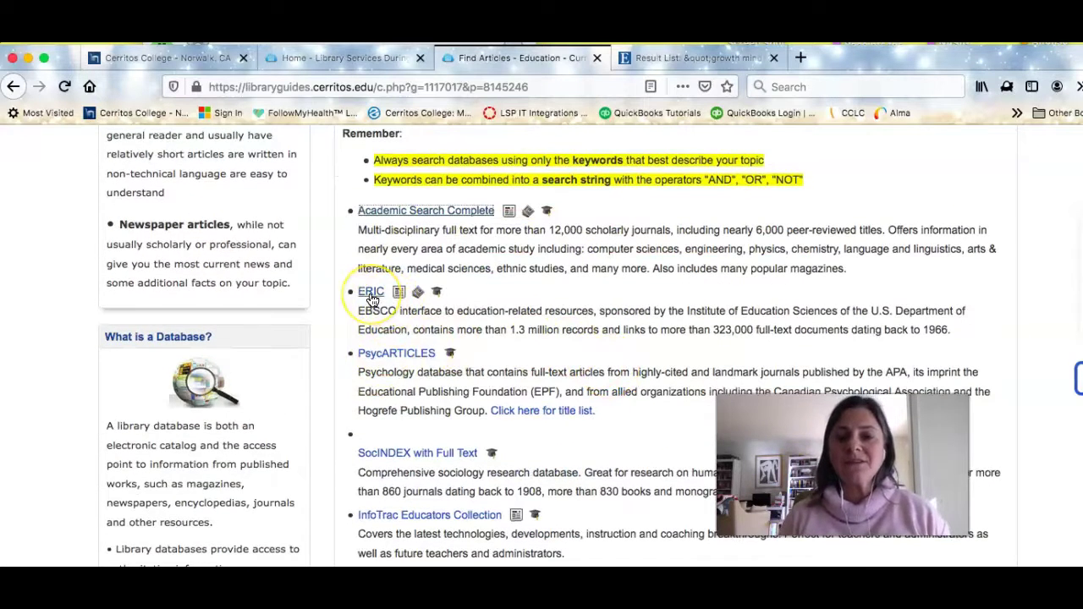